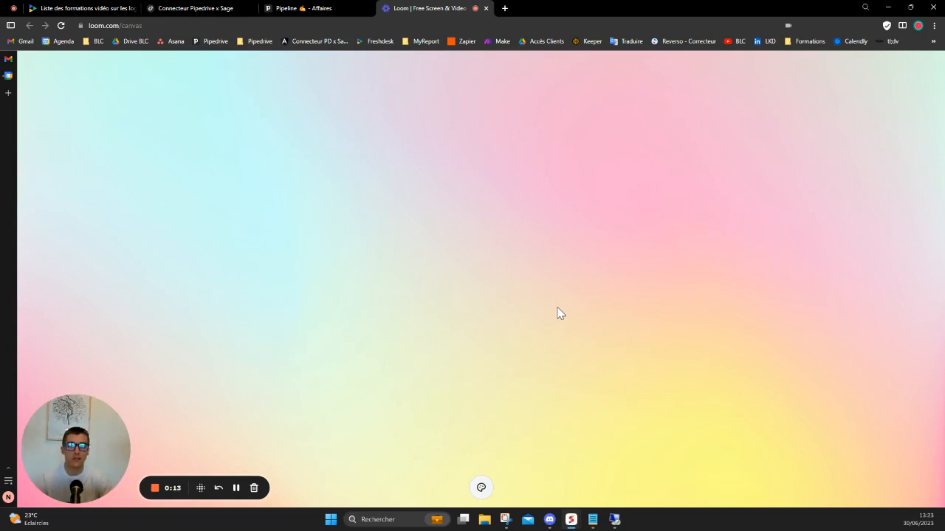
Step: Open the Connecteur Pipedrive x Sage documentation in Slite and read the installation prerequisites on its Préconisations page
{"action": "left_click", "coordinate": [284, 8]}
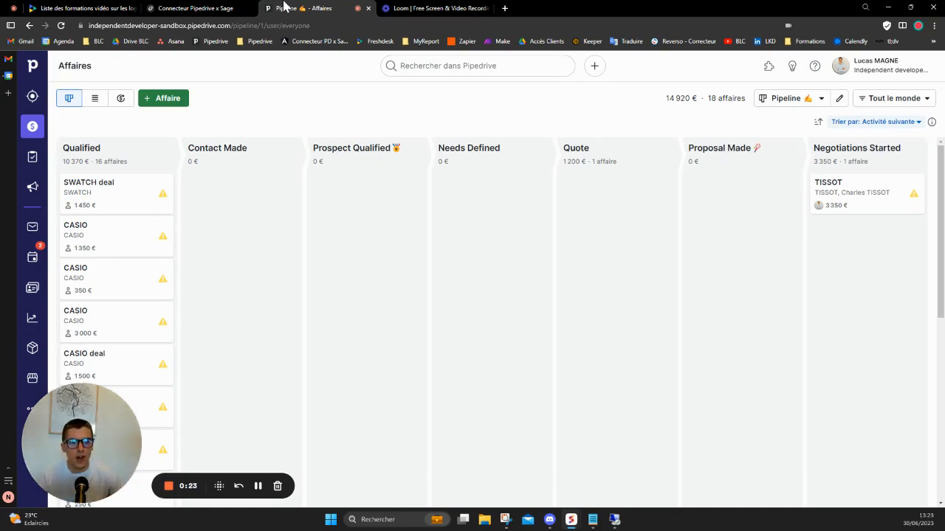
{"action": "left_click", "coordinate": [222, 8]}
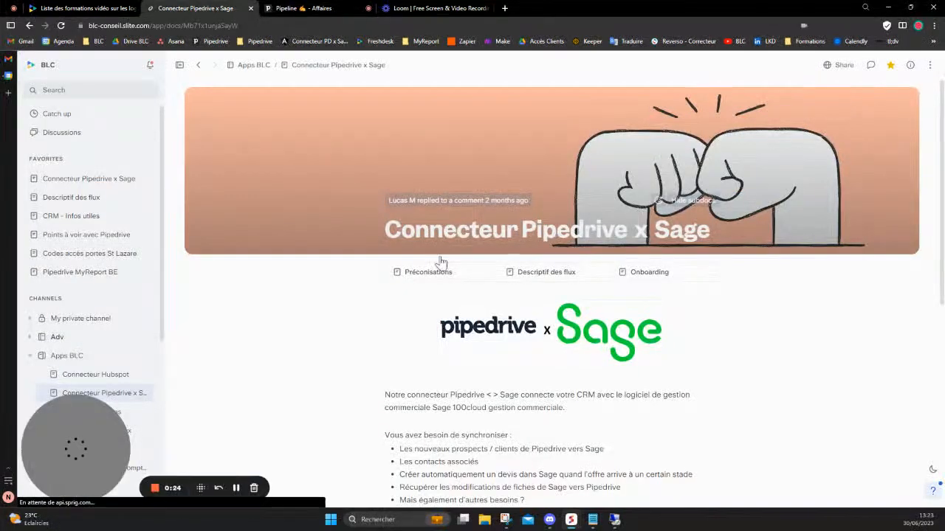
{"action": "scroll", "coordinate": [443, 273], "scroll_direction": "down", "scroll_amount": 1}
{"action": "scroll", "coordinate": [449, 287], "scroll_direction": "down", "scroll_amount": 2}
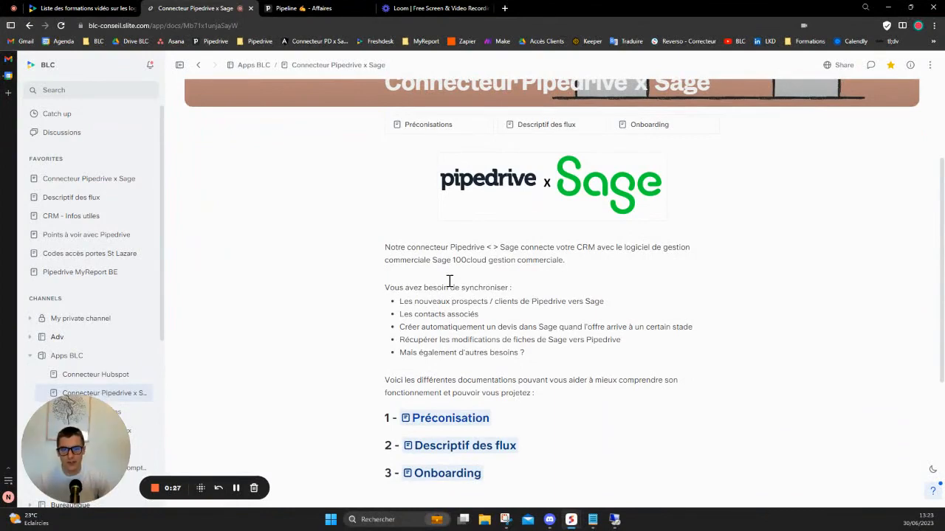
{"action": "left_click", "coordinate": [449, 418]}
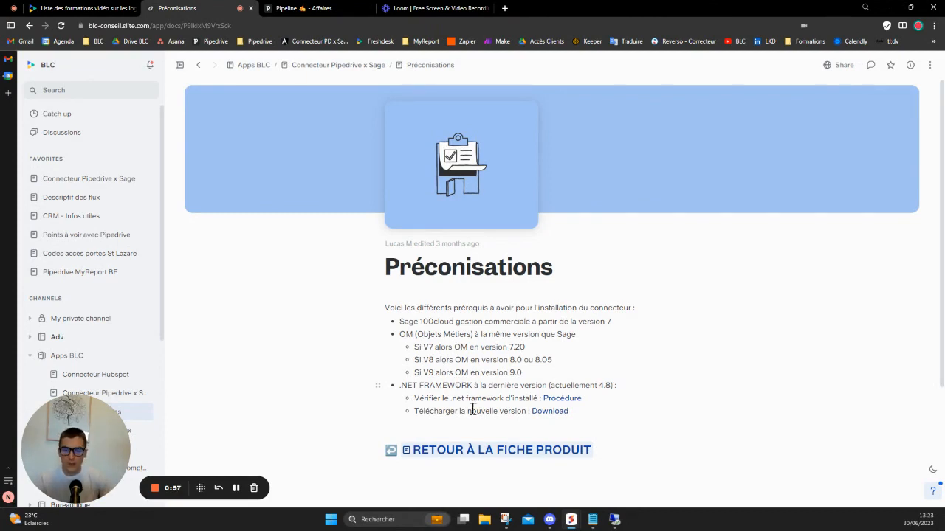
Step: Go back to the connector's product page and examine the flow table on the Descriptif des flux page
{"action": "left_click", "coordinate": [476, 451]}
{"action": "scroll", "coordinate": [490, 435], "scroll_direction": "down", "scroll_amount": 4}
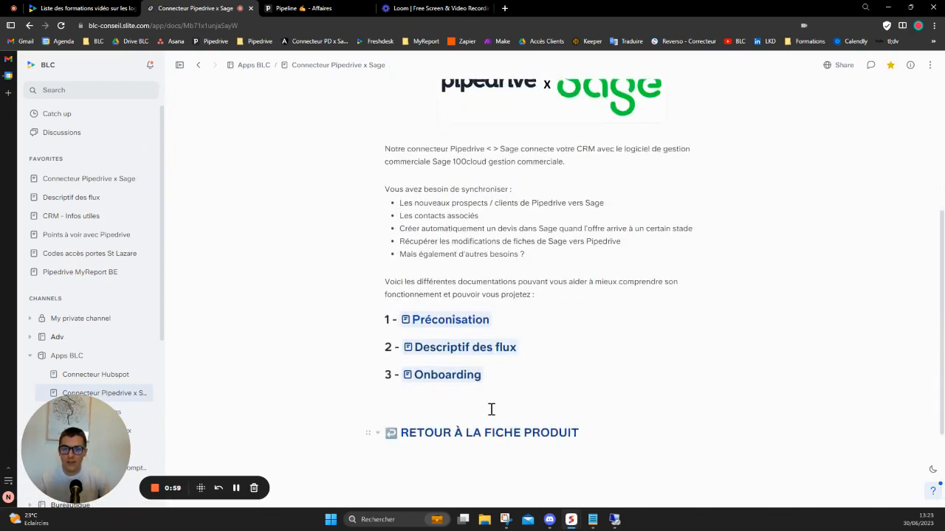
{"action": "left_click", "coordinate": [483, 358]}
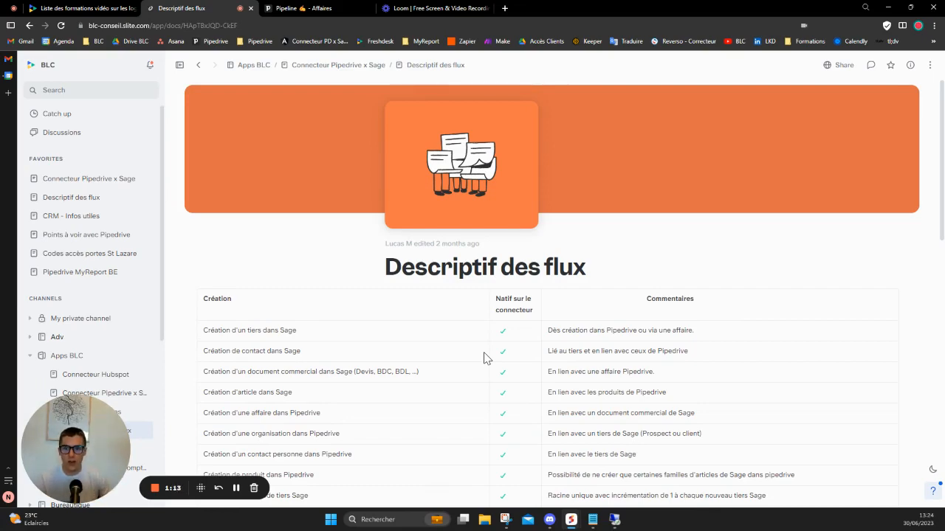
{"action": "scroll", "coordinate": [483, 358], "scroll_direction": "down", "scroll_amount": 5}
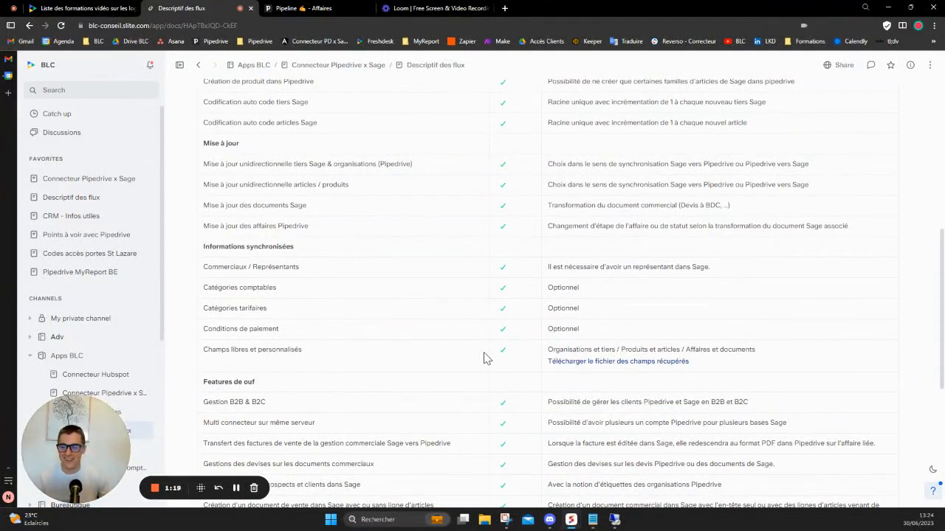
{"action": "scroll", "coordinate": [559, 366], "scroll_direction": "up", "scroll_amount": 4}
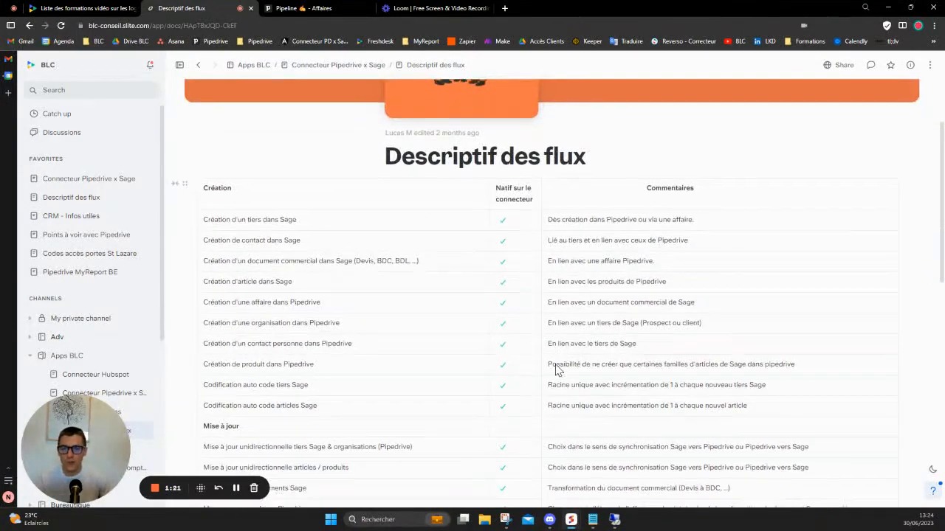
{"action": "scroll", "coordinate": [557, 371], "scroll_direction": "down", "scroll_amount": 1}
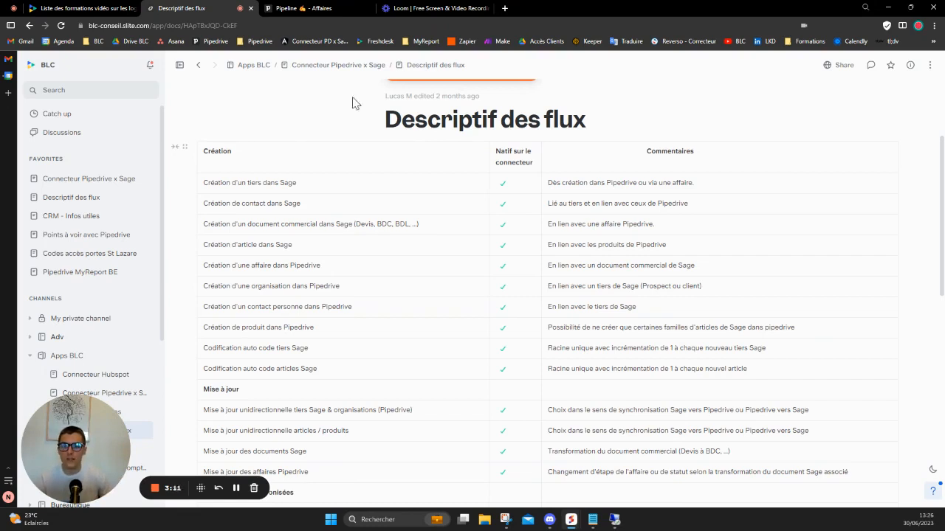
Step: Switch to Pipedrive and create a deal in the Prospect Qualified stage for the existing contact person of the TISSOT organisation
{"action": "left_click", "coordinate": [342, 7]}
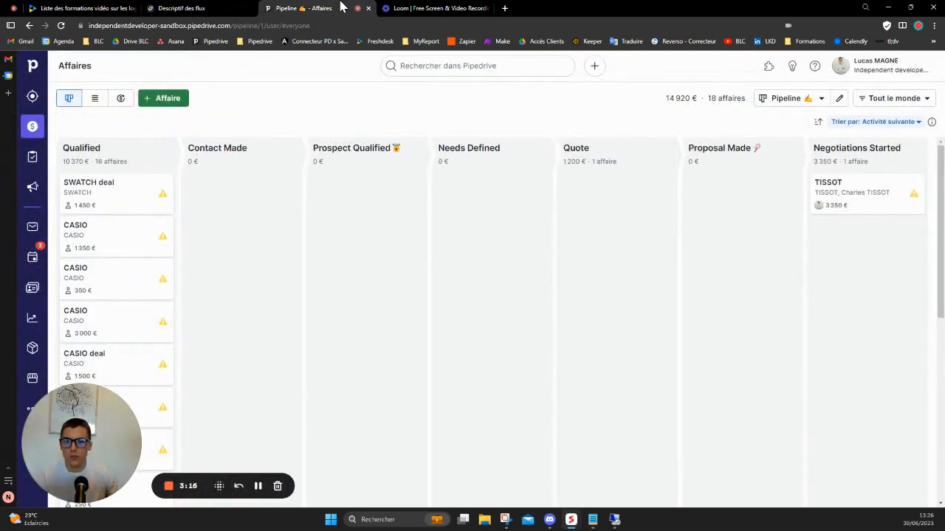
{"action": "left_click", "coordinate": [367, 182]}
{"action": "type", "text": "Charles"}
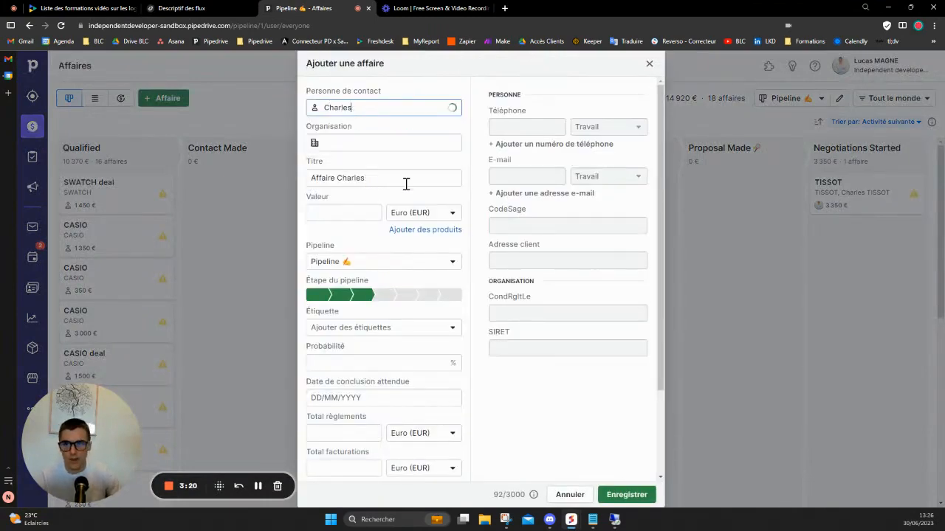
{"action": "left_click", "coordinate": [397, 114]}
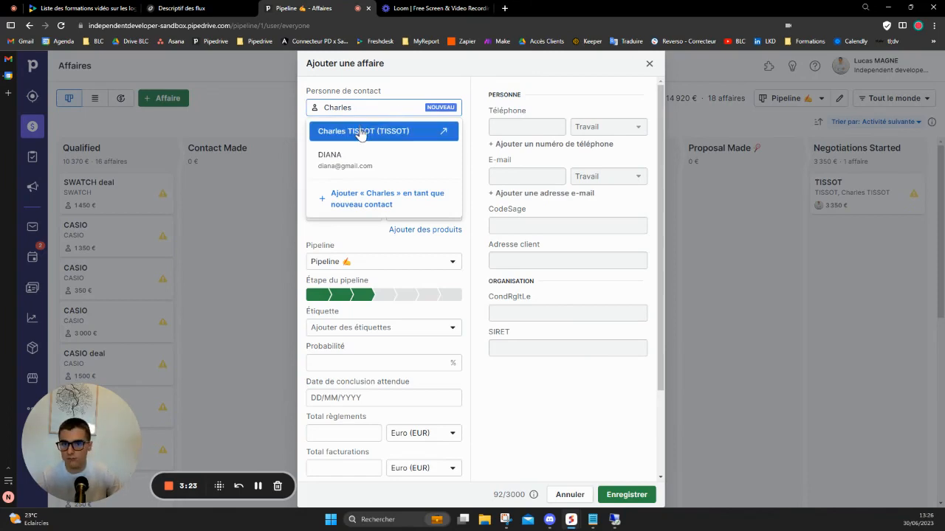
{"action": "left_click", "coordinate": [394, 130]}
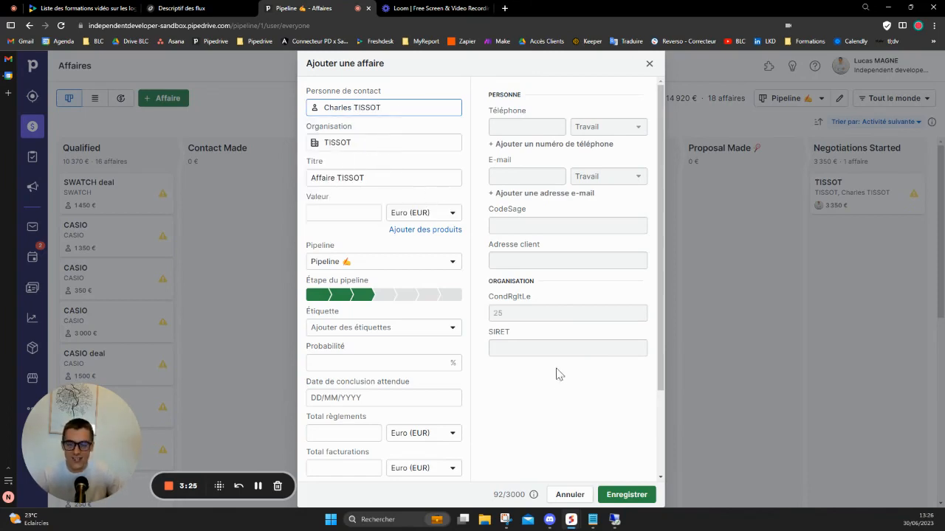
{"action": "left_click", "coordinate": [627, 494]}
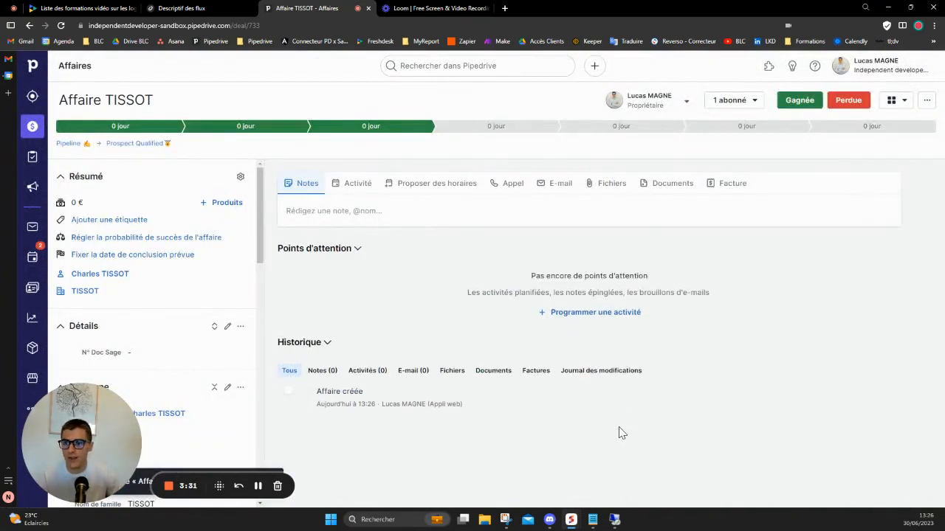
Step: Add the product Bracelet métallique to the TISSOT deal with a 5 % discount and a quantity of 10
{"action": "left_click", "coordinate": [231, 207]}
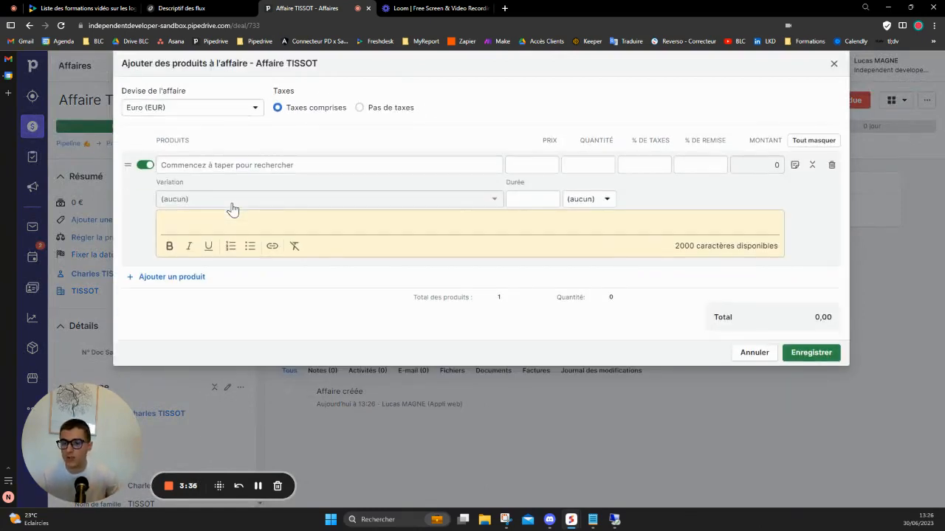
{"action": "left_click", "coordinate": [249, 168]}
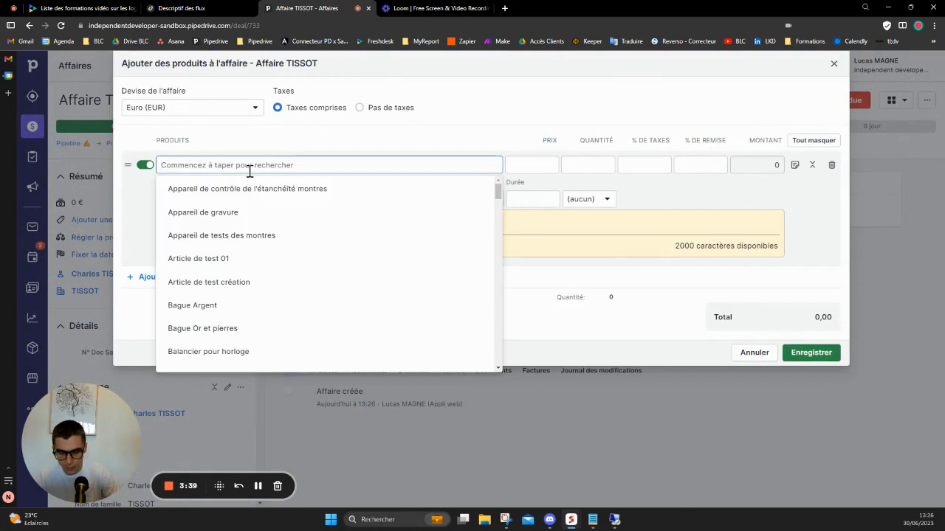
{"action": "type", "text": "bracel"}
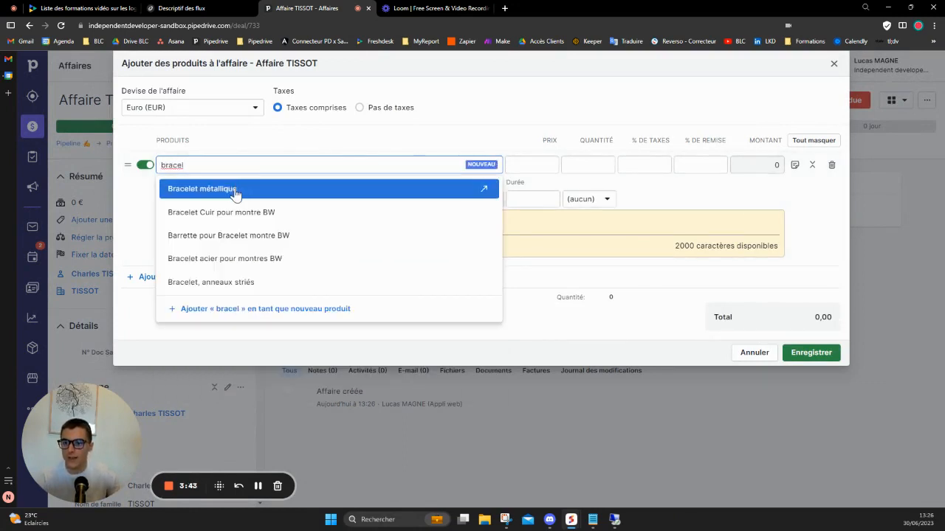
{"action": "left_click", "coordinate": [235, 190]}
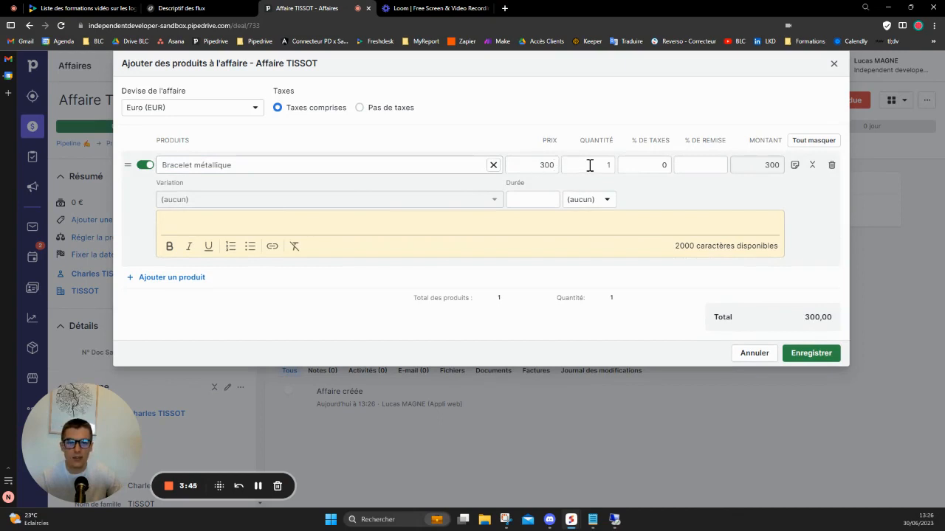
{"action": "left_click", "coordinate": [702, 164]}
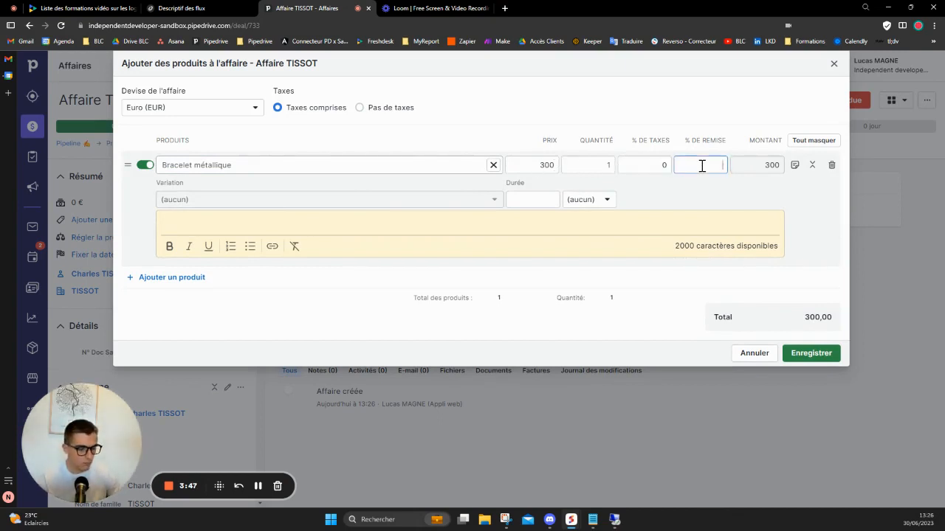
{"action": "type", "text": "5"}
{"action": "double_click", "coordinate": [597, 164]}
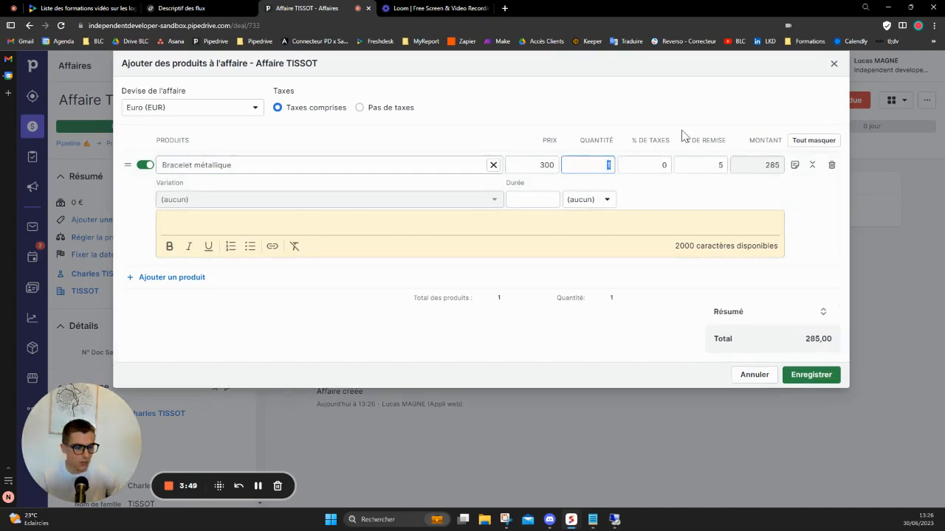
{"action": "type", "text": "10"}
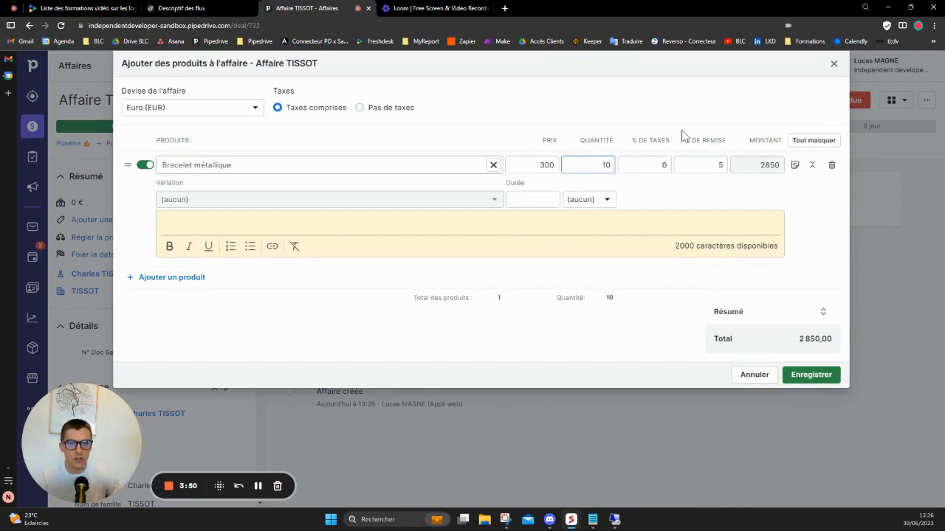
Step: Add the product Aiguille to the deal with a quantity of 10 and save the product list
{"action": "left_click", "coordinate": [193, 278]}
{"action": "type", "text": "aig"}
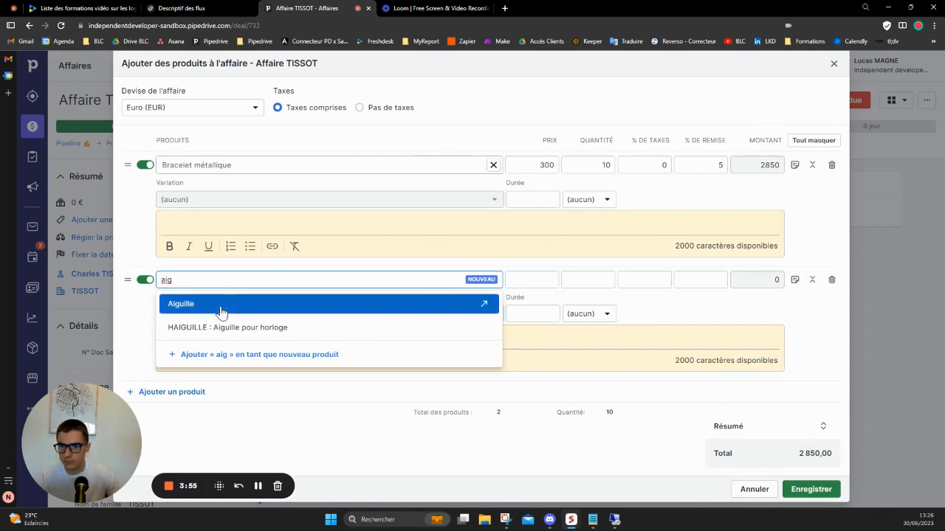
{"action": "left_click", "coordinate": [222, 304]}
{"action": "double_click", "coordinate": [609, 280]}
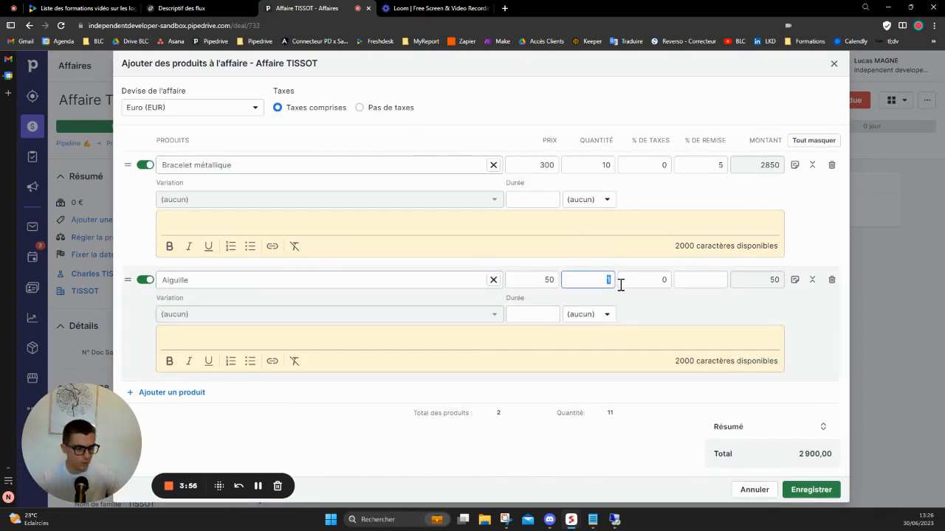
{"action": "type", "text": "10"}
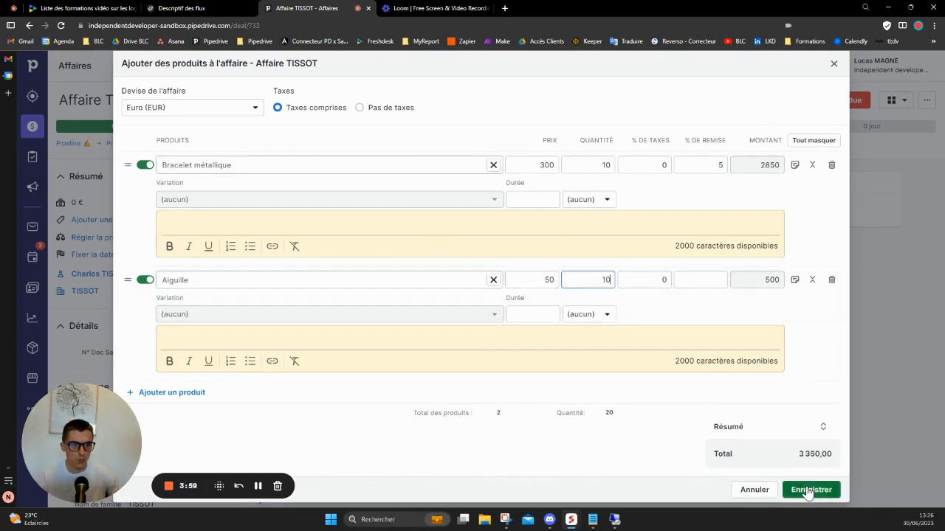
{"action": "left_click_drag", "start_coordinate": [797, 454], "coordinate": [832, 454]}
{"action": "left_click", "coordinate": [832, 489]}
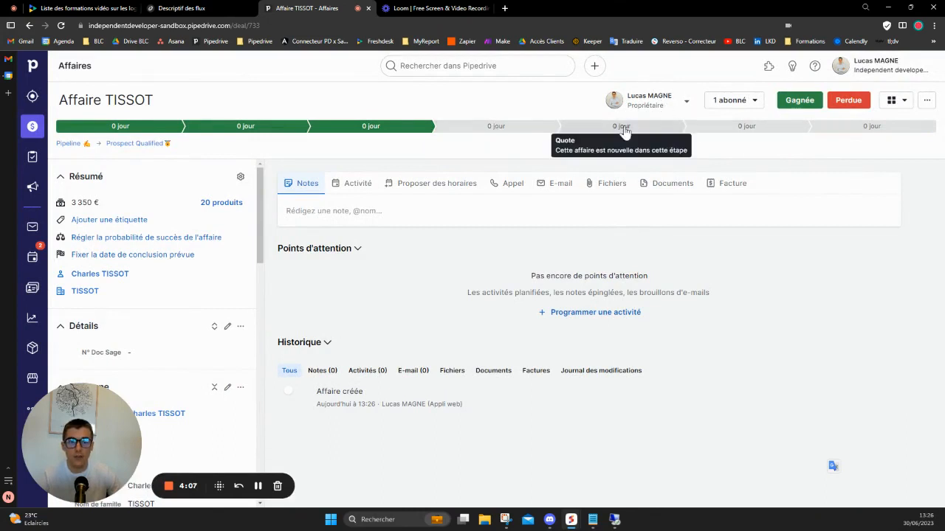
Step: Move the TISSOT deal to the Proposal Made stage of the pipeline
{"action": "left_click", "coordinate": [730, 128]}
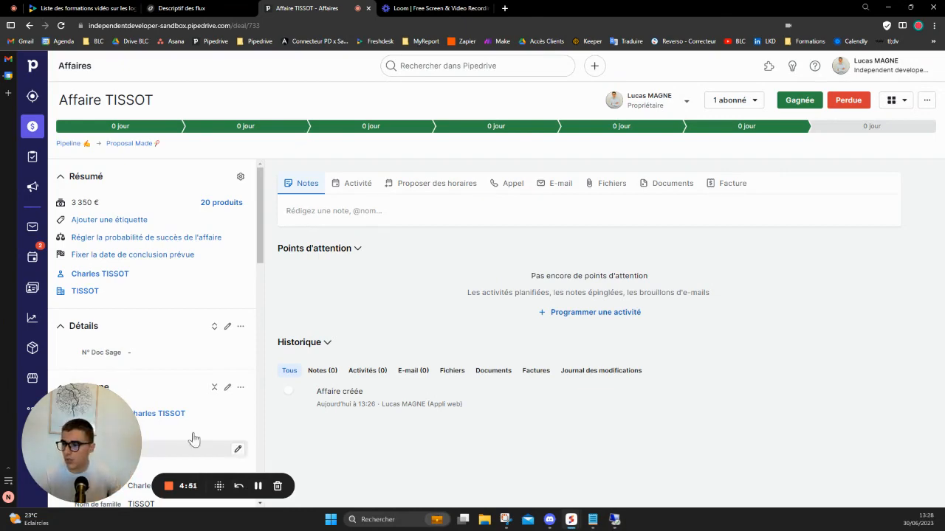
Step: Switch to Sage 100cloud, open the newest TISSOT quote and check its Bracelet métallique and Aiguille lines
{"action": "left_click_drag", "start_coordinate": [1, 110], "coordinate": [402, 1]}
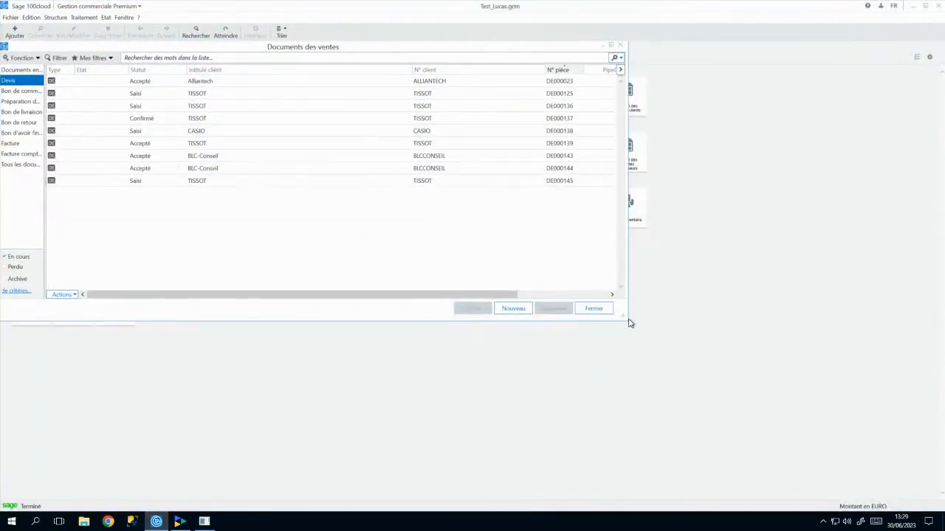
{"action": "left_click", "coordinate": [318, 183]}
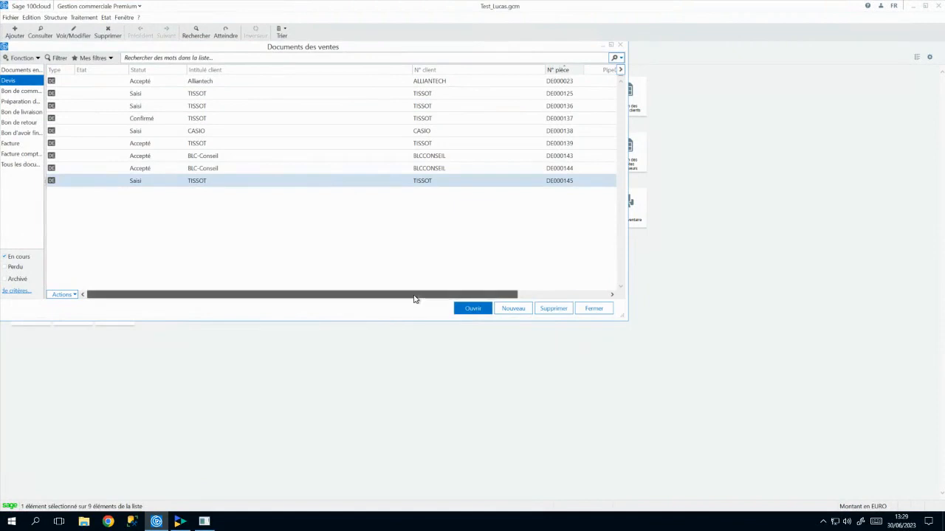
{"action": "scroll", "coordinate": [332, 288], "scroll_direction": "right", "scroll_amount": 5}
{"action": "scroll", "coordinate": [331, 288], "scroll_direction": "left", "scroll_amount": 5}
{"action": "double_click", "coordinate": [290, 182]}
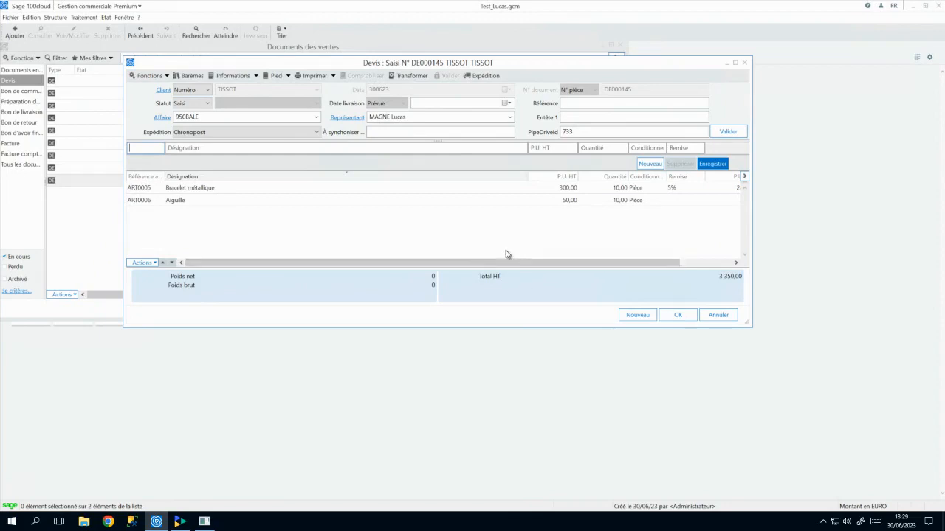
{"action": "left_click", "coordinate": [230, 191]}
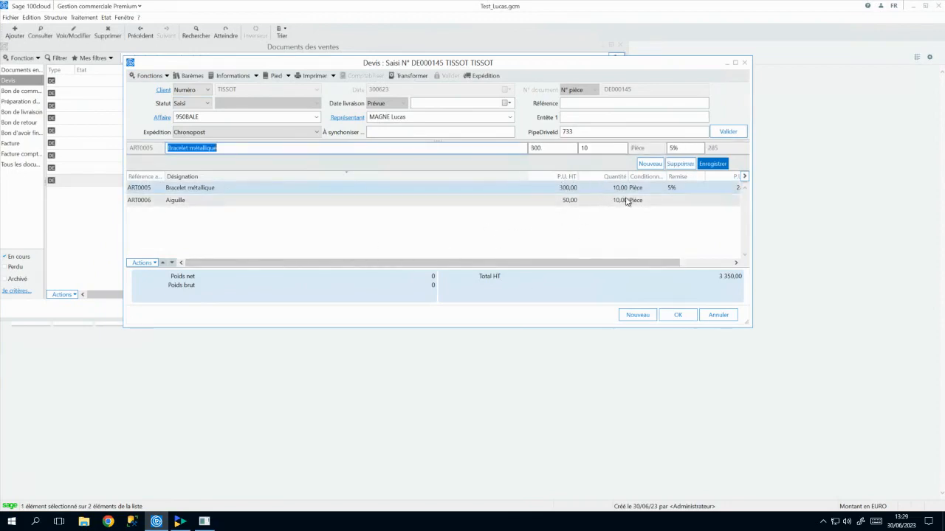
{"action": "left_click", "coordinate": [239, 200]}
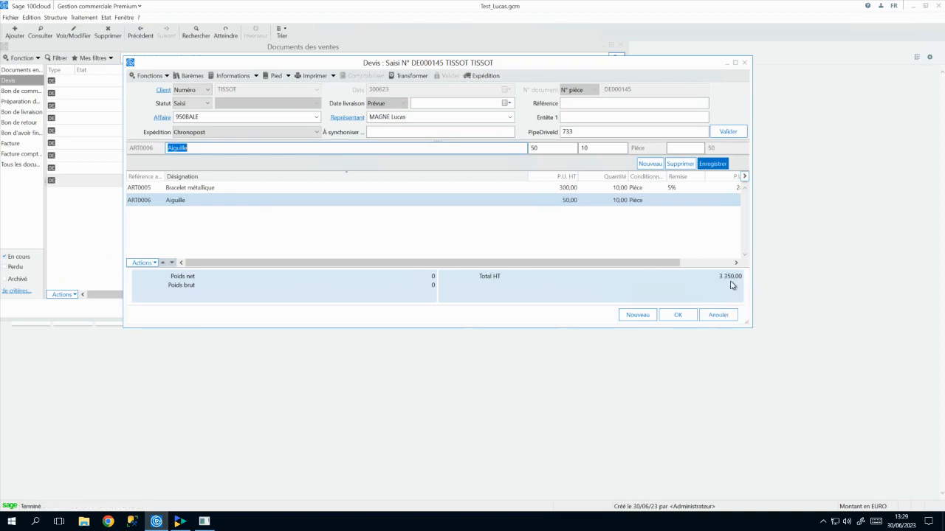
Step: Set the TISSOT quote's status to Accepté, validate and close the quote, and return to the deal in Pipedrive
{"action": "left_click", "coordinate": [198, 109]}
{"action": "left_click", "coordinate": [194, 131]}
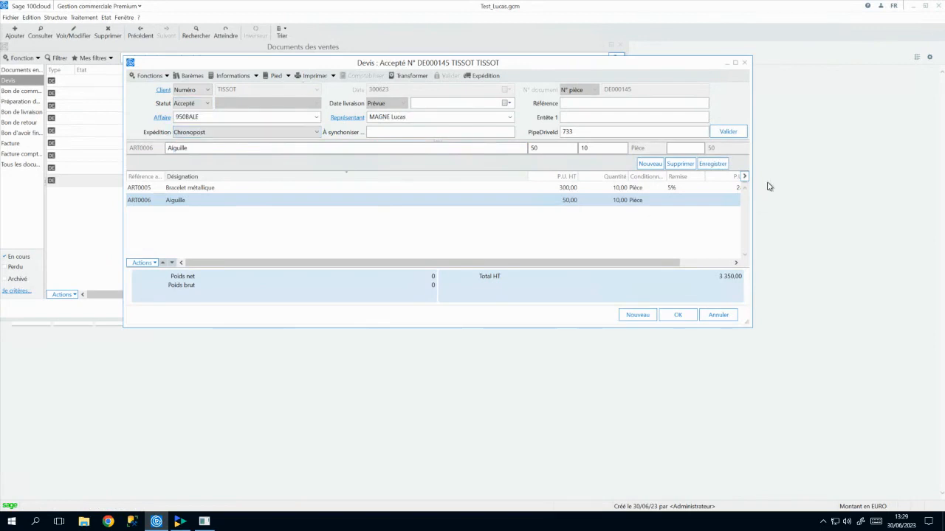
{"action": "left_click", "coordinate": [735, 136]}
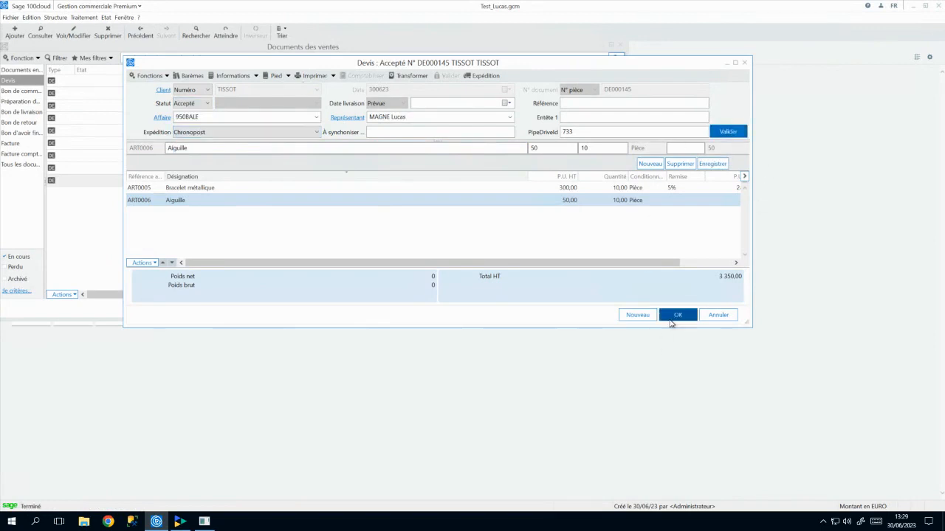
{"action": "left_click", "coordinate": [677, 315]}
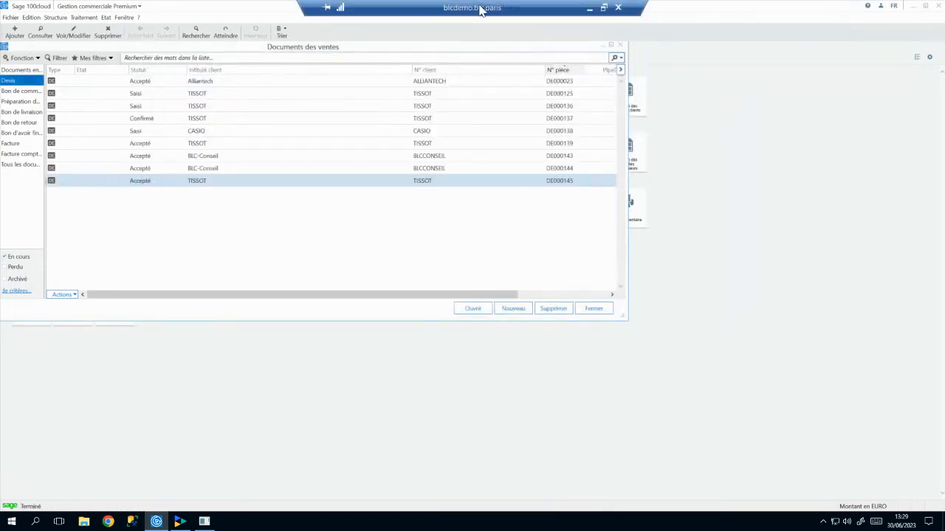
{"action": "left_click", "coordinate": [590, 8]}
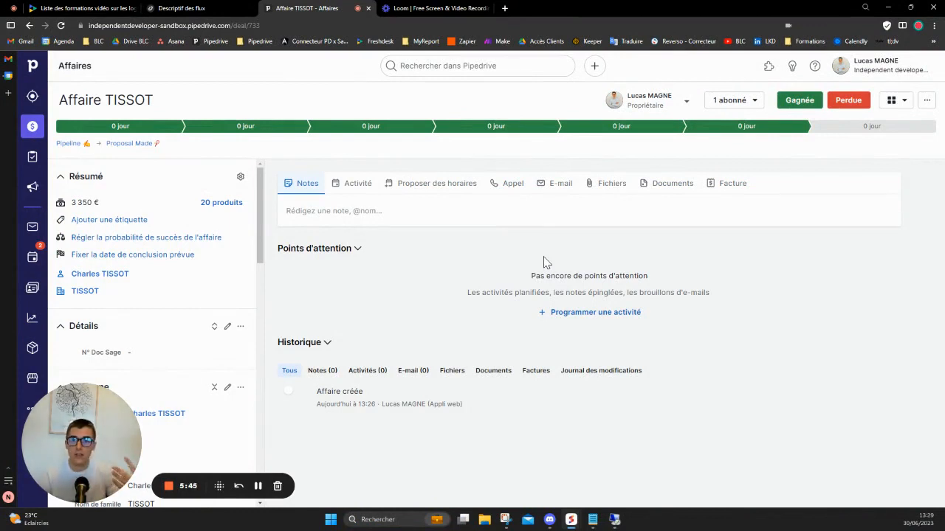
Step: Move the TISSOT deal to the Negotiations Started stage and mark it as won
{"action": "left_click", "coordinate": [828, 135]}
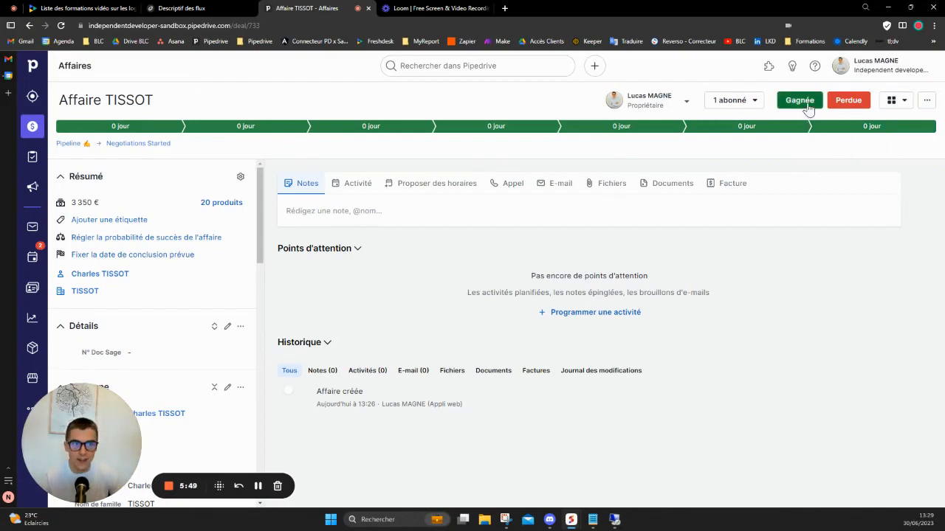
{"action": "left_click", "coordinate": [800, 101]}
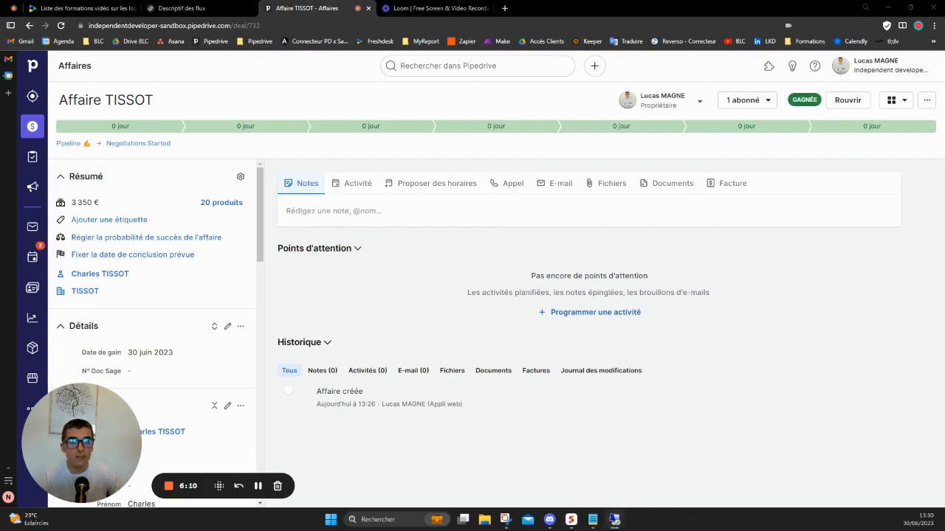
Step: Switch to Sage 100cloud, find the newest TISSOT sales order with its PipeDriveId and open it to check its lines
{"action": "key", "text": "alt+Tab"}
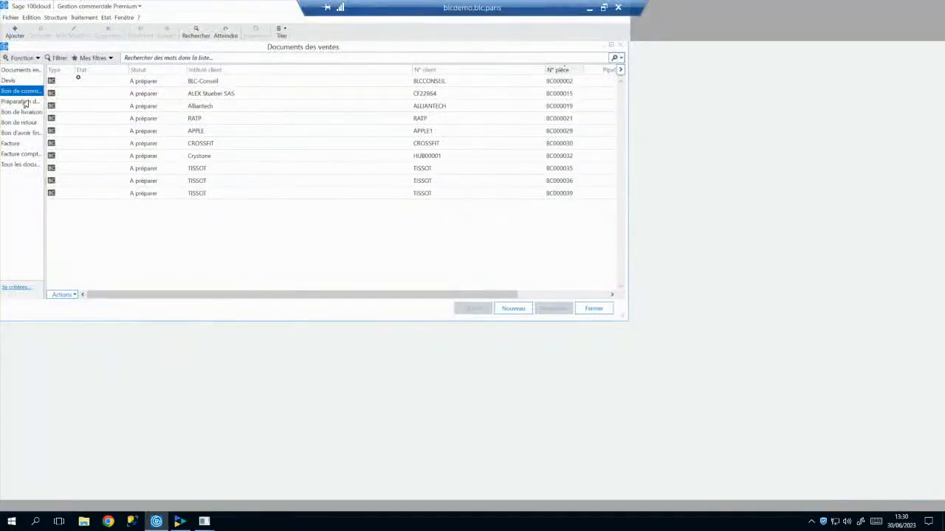
{"action": "left_click", "coordinate": [10, 81]}
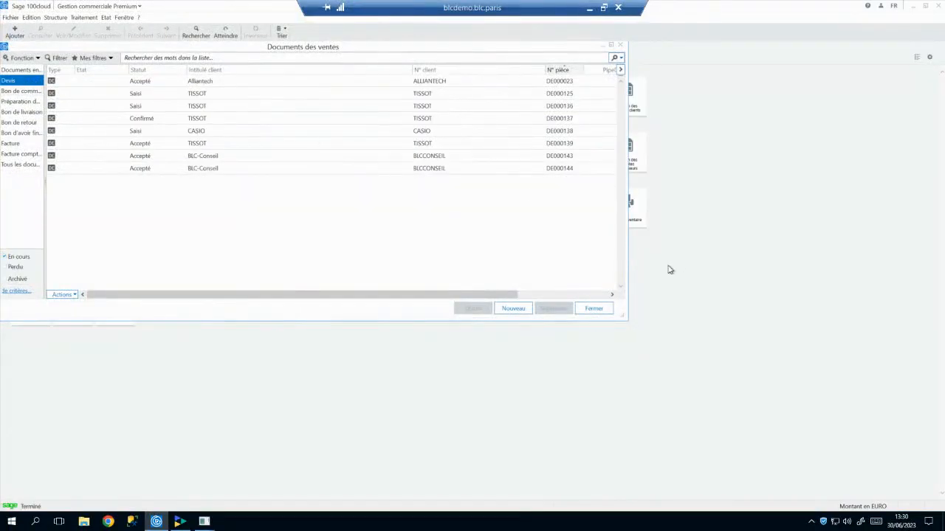
{"action": "mouse_move", "coordinate": [502, 295]}
{"action": "left_mouse_down"}
{"action": "mouse_move", "coordinate": [591, 294]}
{"action": "mouse_move", "coordinate": [495, 294]}
{"action": "left_mouse_up"}
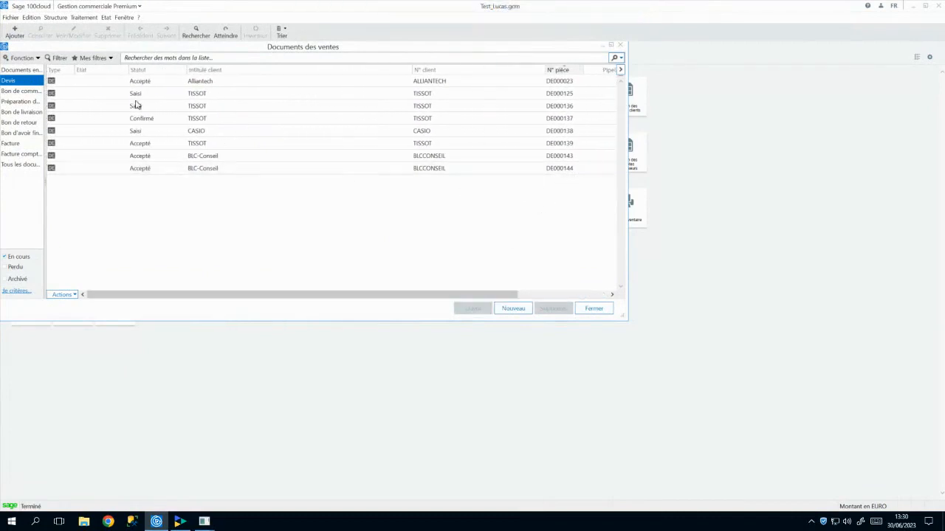
{"action": "left_click", "coordinate": [30, 90]}
{"action": "left_click", "coordinate": [543, 194]}
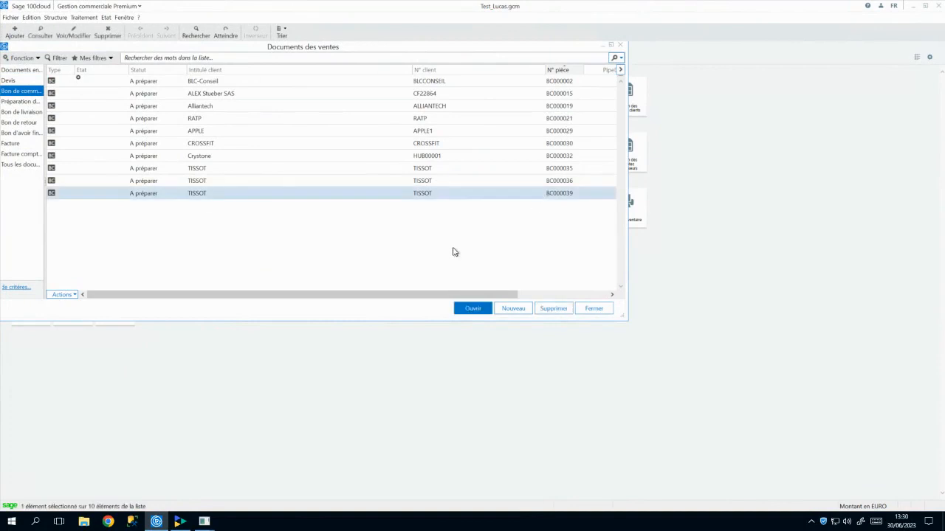
{"action": "left_click_drag", "start_coordinate": [421, 295], "coordinate": [531, 295]}
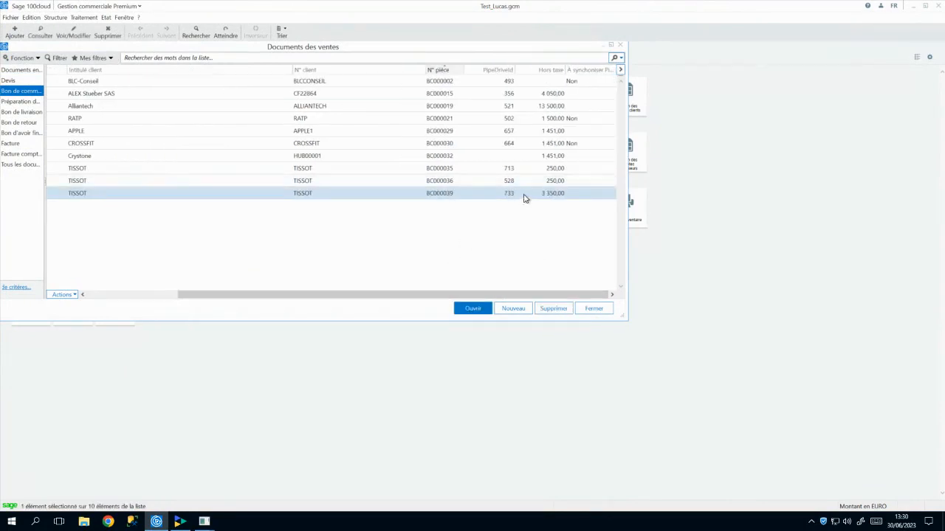
{"action": "double_click", "coordinate": [521, 193]}
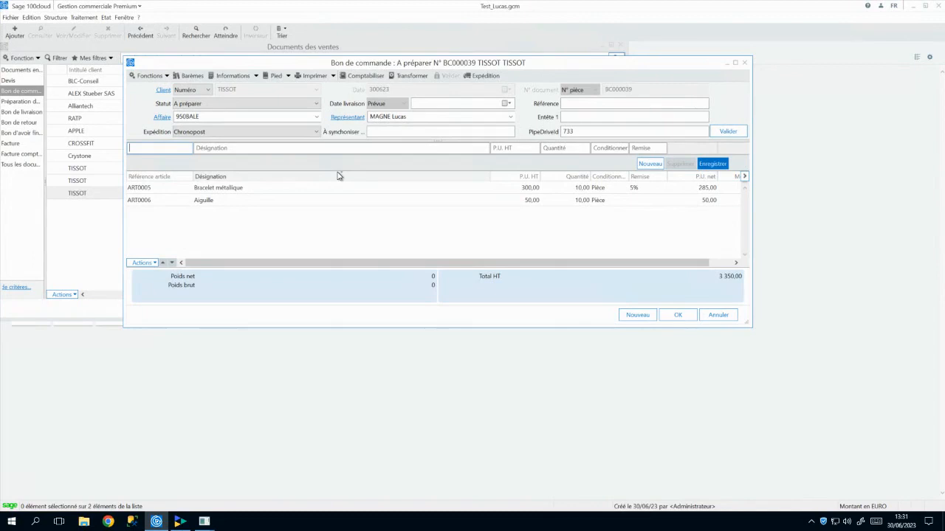
Step: Transform the TISSOT order into a Préparation de livraison with the default options and return to the deal in Pipedrive
{"action": "left_click", "coordinate": [425, 75]}
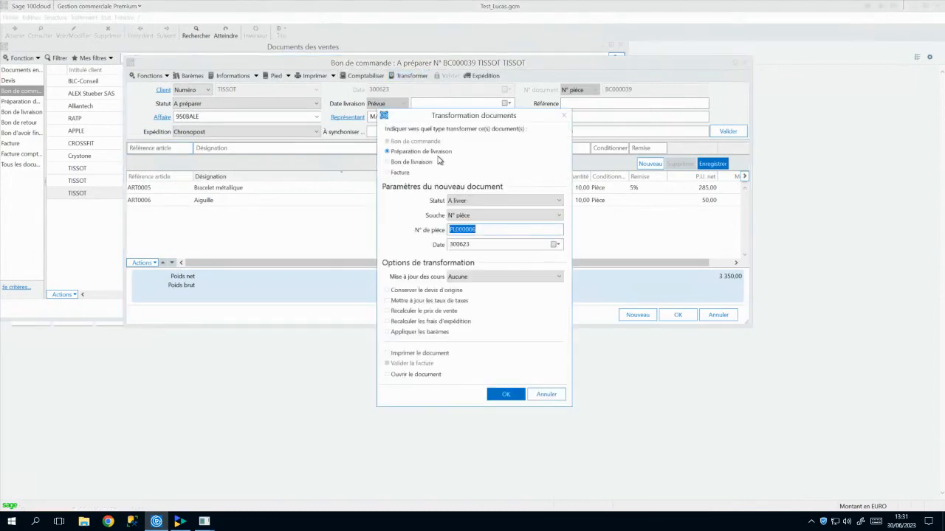
{"action": "left_click", "coordinate": [504, 395]}
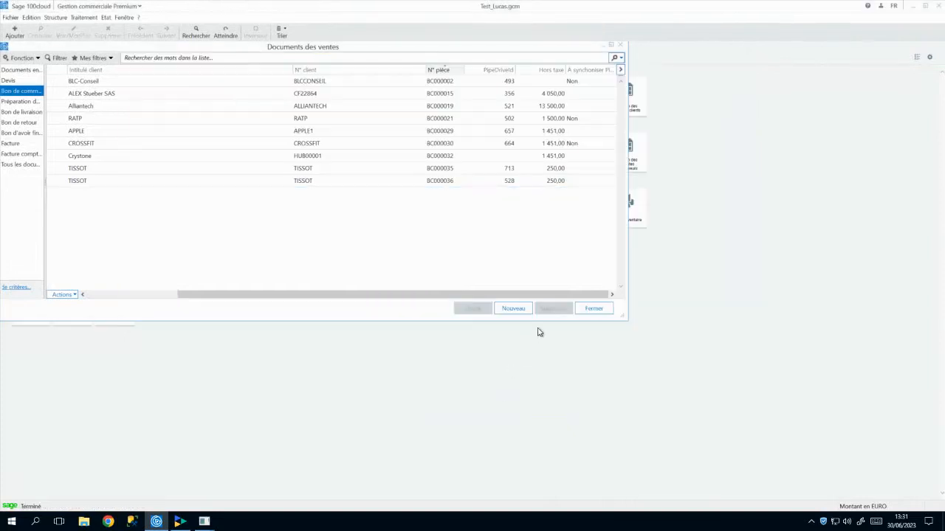
{"action": "mouse_move", "coordinate": [506, 5]}
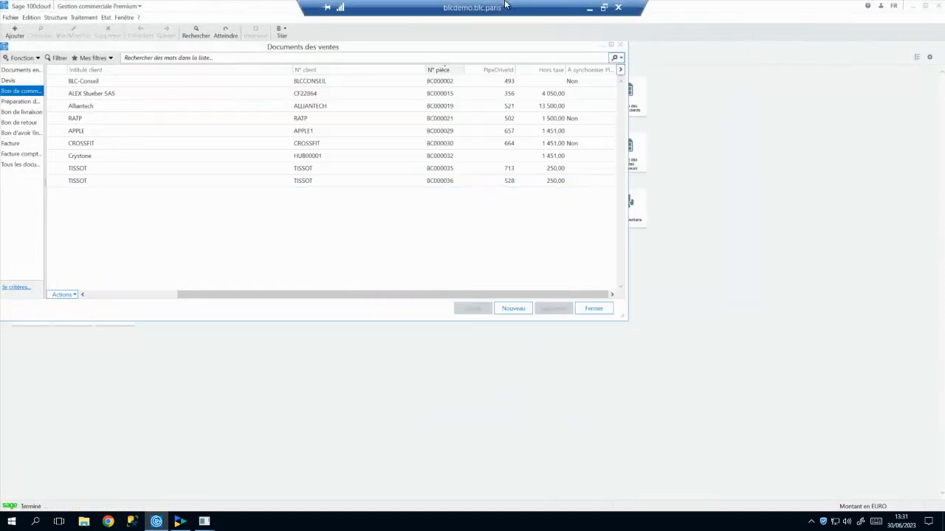
{"action": "left_click", "coordinate": [589, 8]}
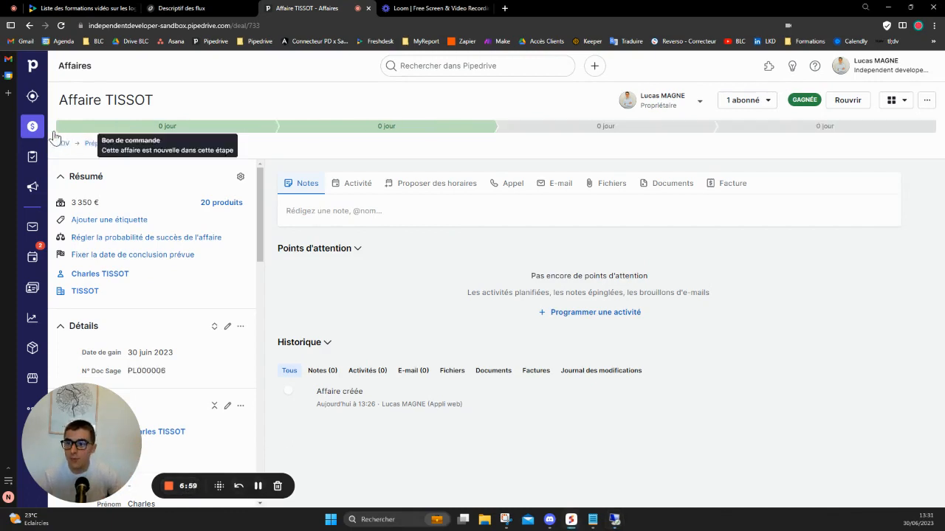
Step: Display the deal board with the All won deals filter and change it to the ADV pipeline
{"action": "left_click", "coordinate": [163, 143]}
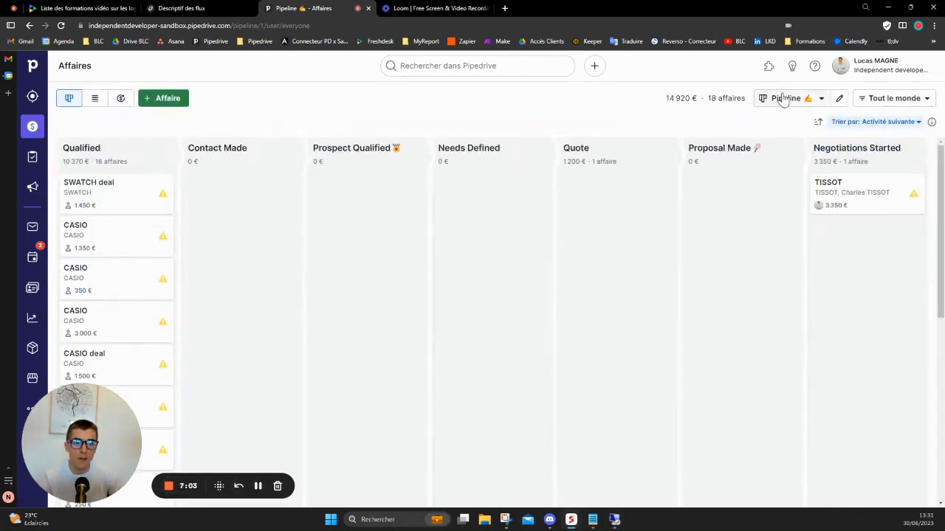
{"action": "left_click", "coordinate": [878, 102]}
{"action": "left_click", "coordinate": [902, 157]}
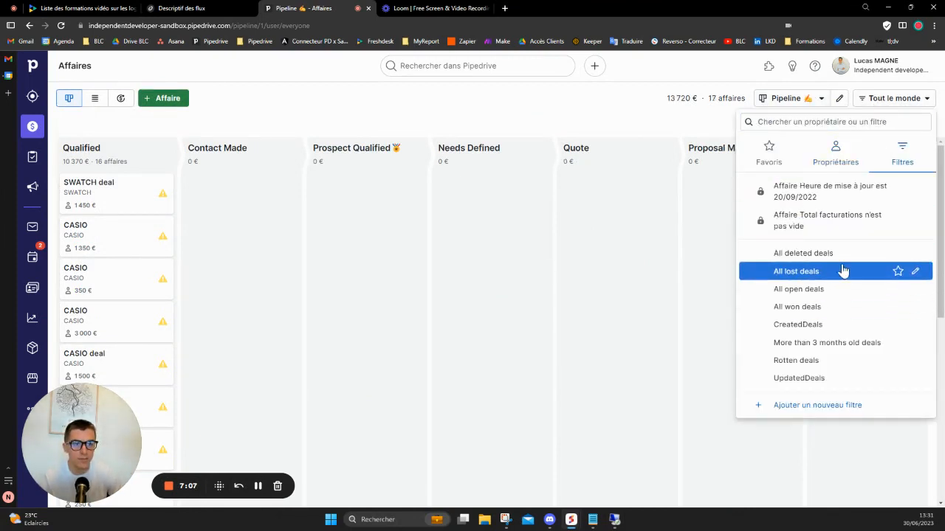
{"action": "left_click", "coordinate": [841, 307]}
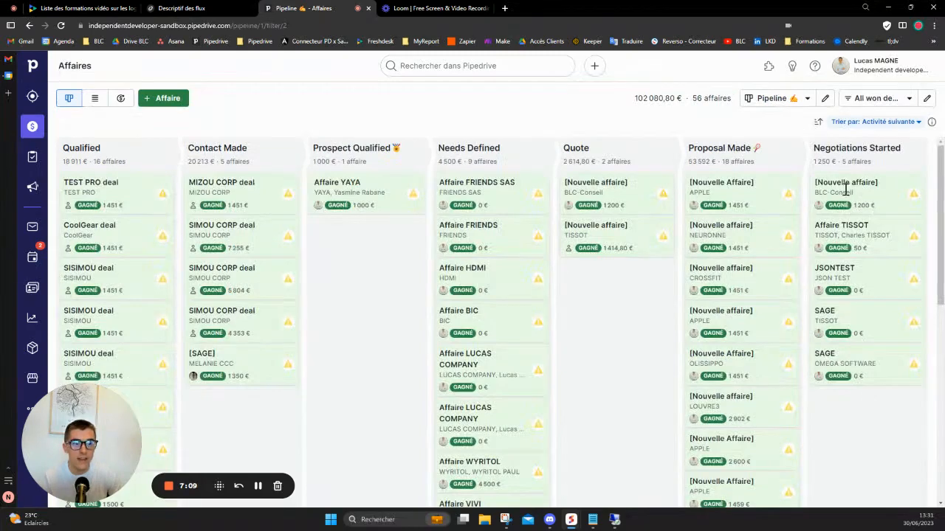
{"action": "left_click_drag", "start_coordinate": [826, 148], "coordinate": [878, 151]}
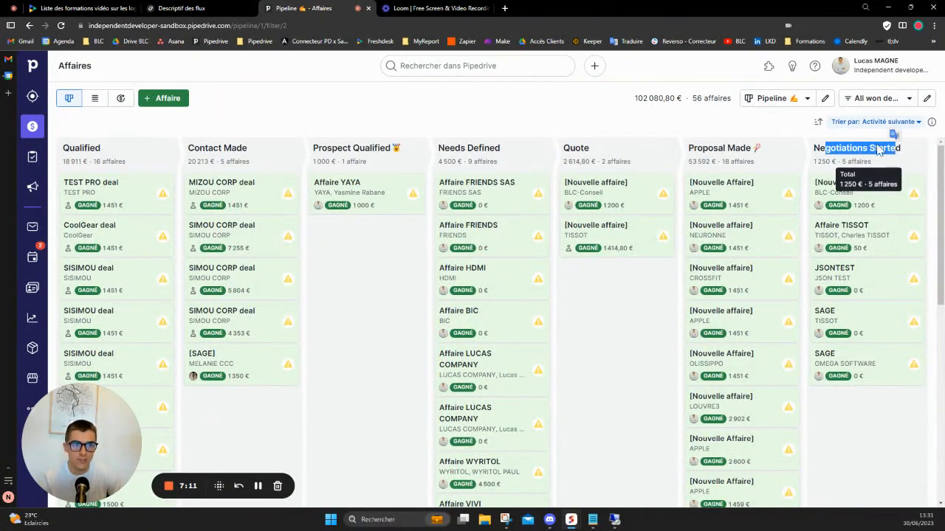
{"action": "left_click", "coordinate": [767, 100]}
{"action": "left_click", "coordinate": [727, 148]}
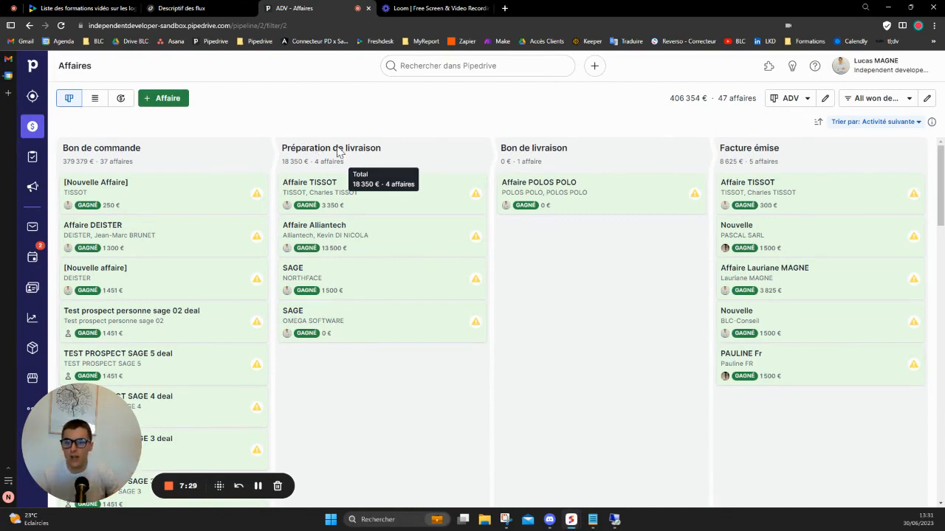
Step: Delete the Affaire Alliantech deal from the Préparation de livraison stage
{"action": "left_click_drag", "start_coordinate": [343, 231], "coordinate": [171, 491]}
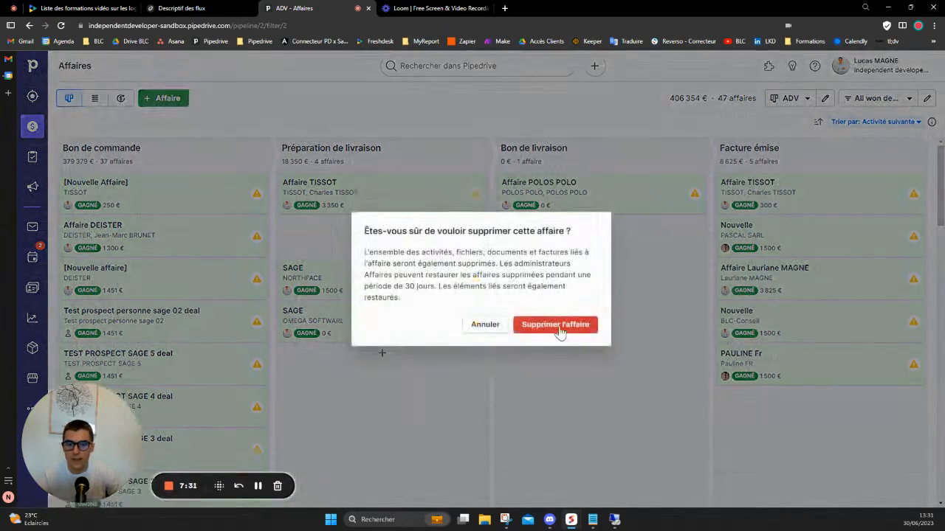
{"action": "left_click", "coordinate": [558, 326]}
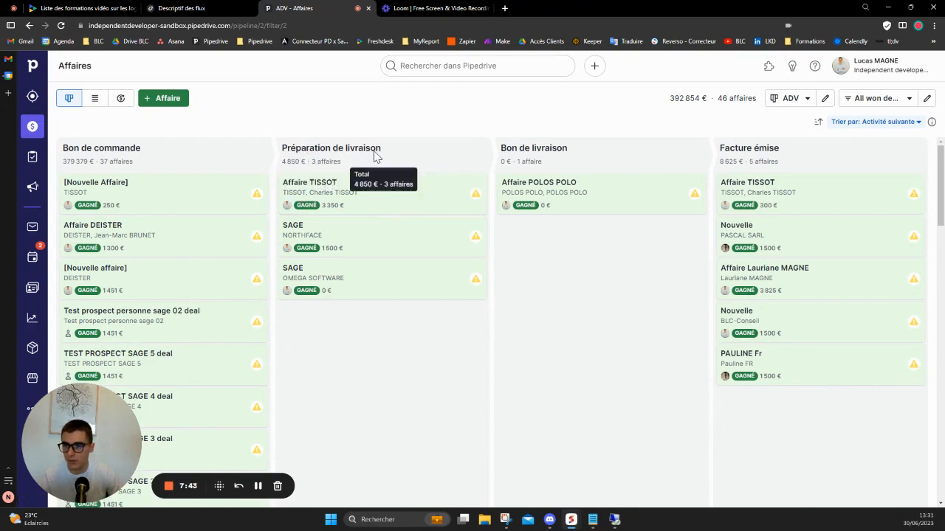
Step: Switch to Sage 100cloud, open the TISSOT delivery preparation and transform it into a Facture, with Ouvrir le document enabled
{"action": "left_click", "coordinate": [616, 521]}
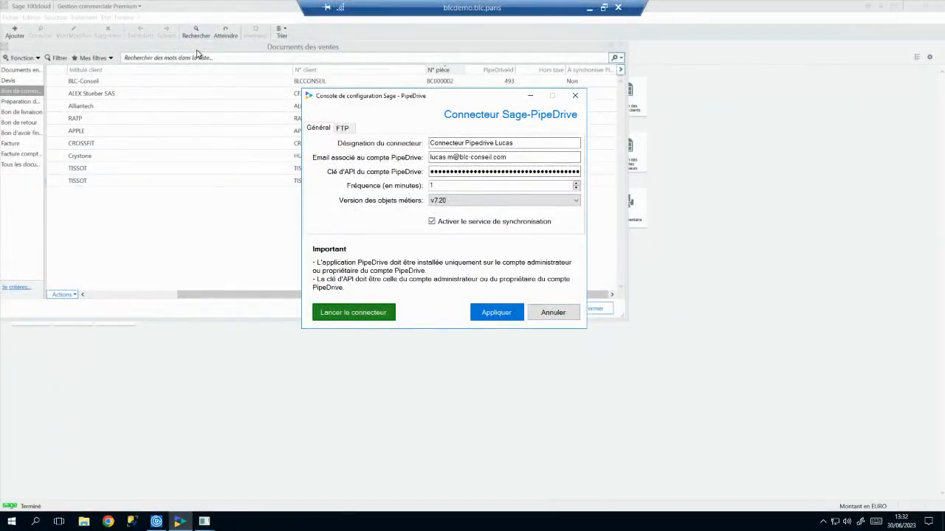
{"action": "left_click", "coordinate": [19, 101]}
{"action": "left_click", "coordinate": [169, 80]}
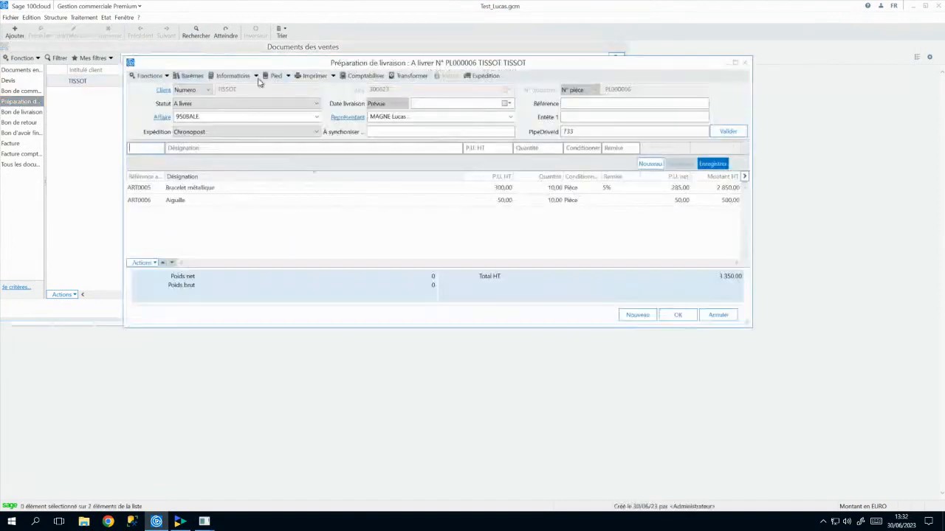
{"action": "left_click", "coordinate": [410, 75]}
{"action": "left_click", "coordinate": [401, 172]}
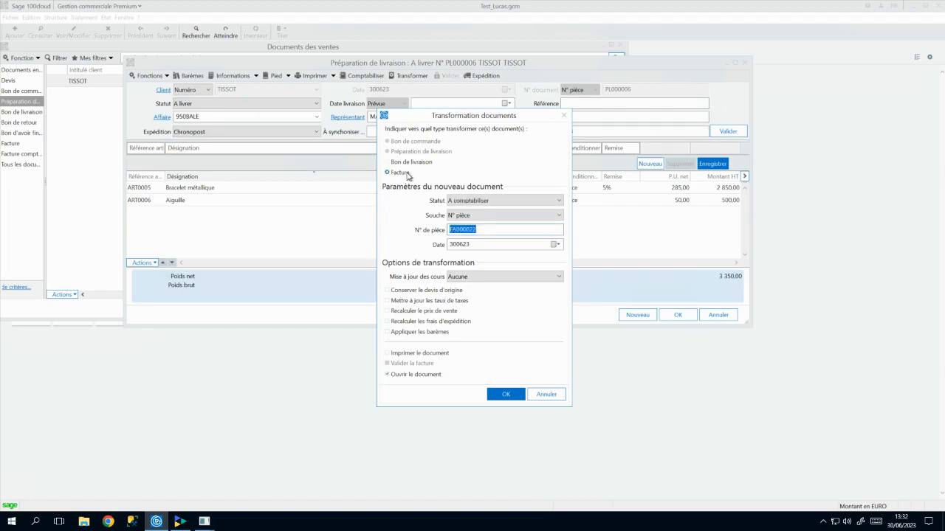
{"action": "left_click", "coordinate": [505, 395]}
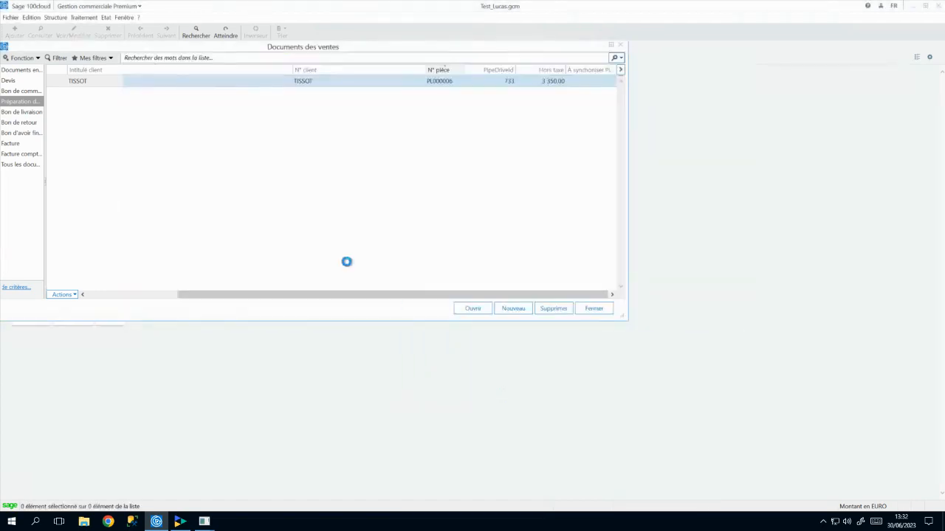
Step: Validate the TISSOT invoice, close it with its changes accepted, and return to the ADV pipeline in Pipedrive
{"action": "left_click", "coordinate": [150, 75]}
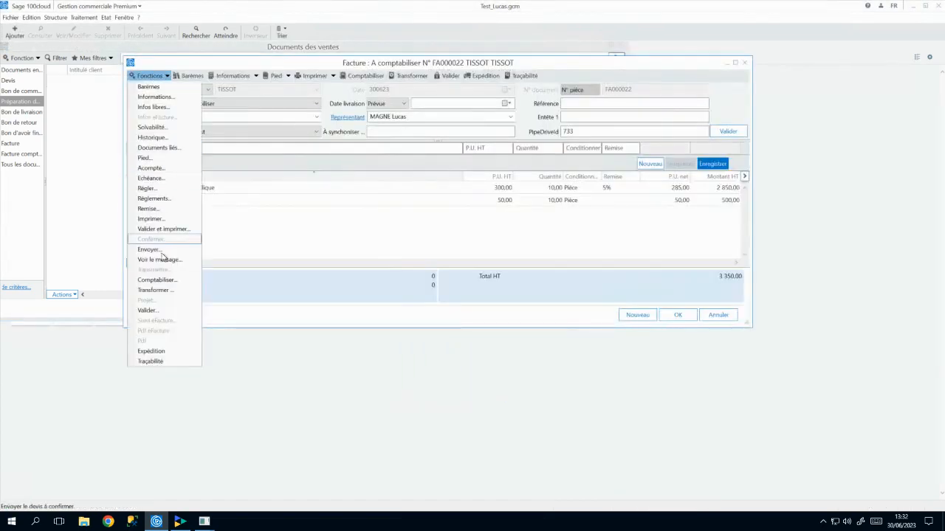
{"action": "left_click", "coordinate": [164, 311]}
{"action": "left_click", "coordinate": [507, 297]}
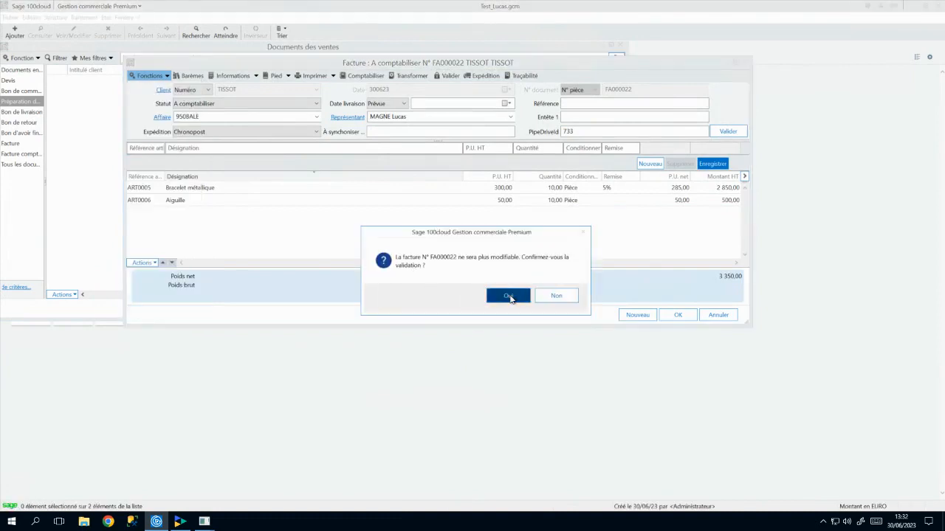
{"action": "left_click", "coordinate": [369, 213]}
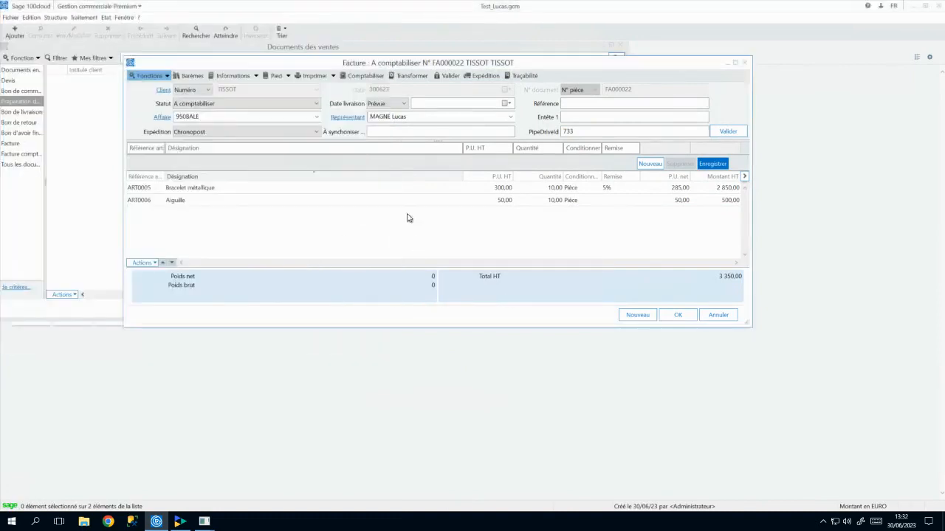
{"action": "left_click", "coordinate": [679, 313]}
{"action": "mouse_move", "coordinate": [569, 9]}
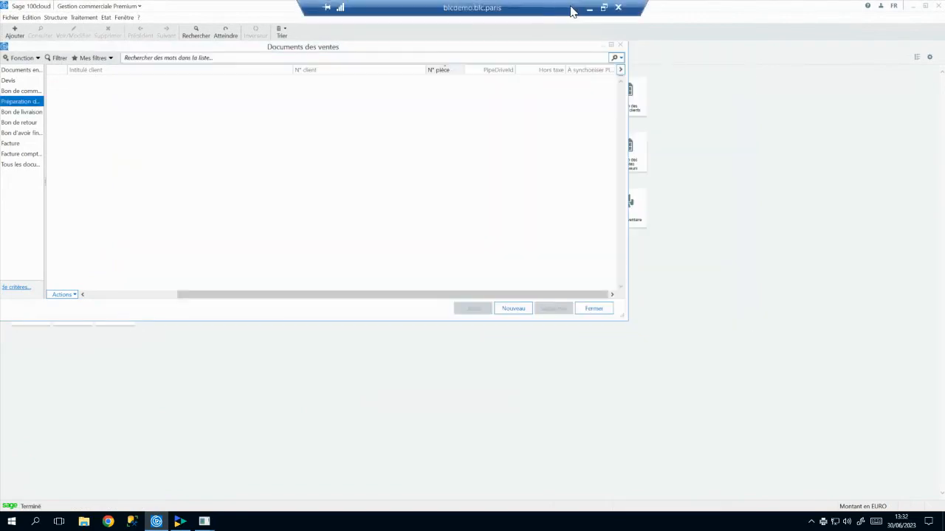
{"action": "left_click", "coordinate": [604, 8]}
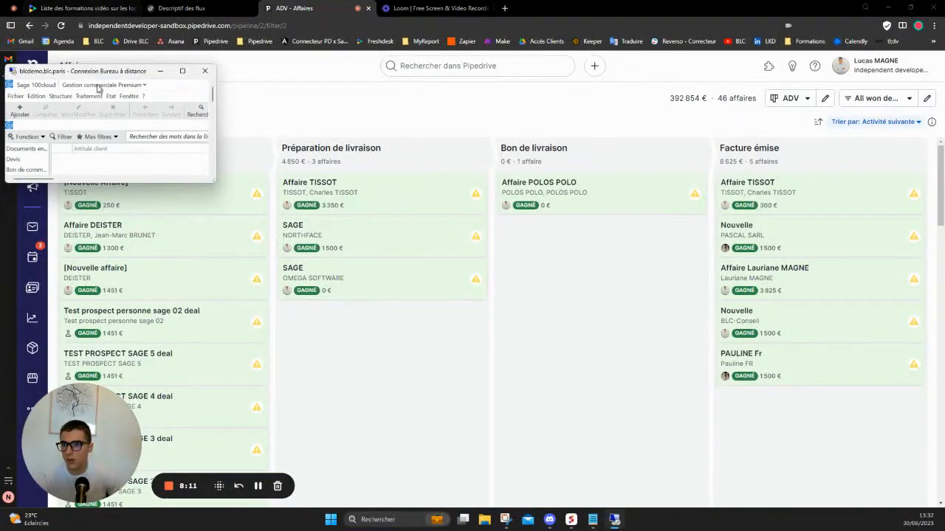
{"action": "left_click_drag", "start_coordinate": [110, 72], "coordinate": [0, 82]}
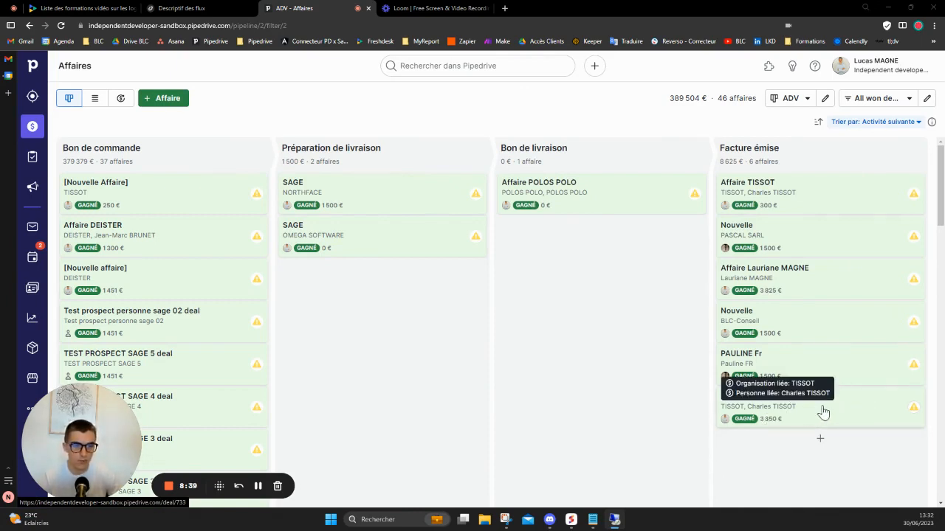
Step: Open the TISSOT deal in the Facture émise stage and check the invoice number, date and amount in its history note
{"action": "left_click", "coordinate": [823, 412]}
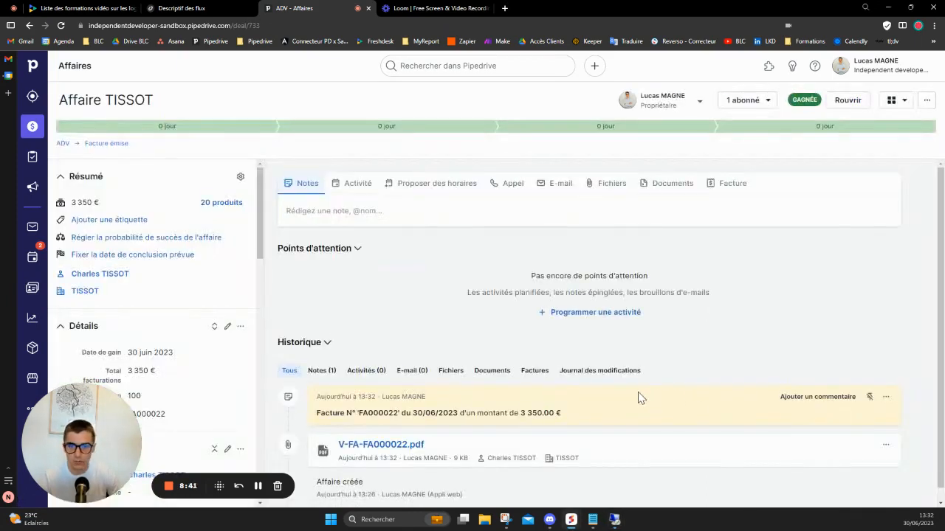
{"action": "scroll", "coordinate": [639, 398], "scroll_direction": "down", "scroll_amount": 1}
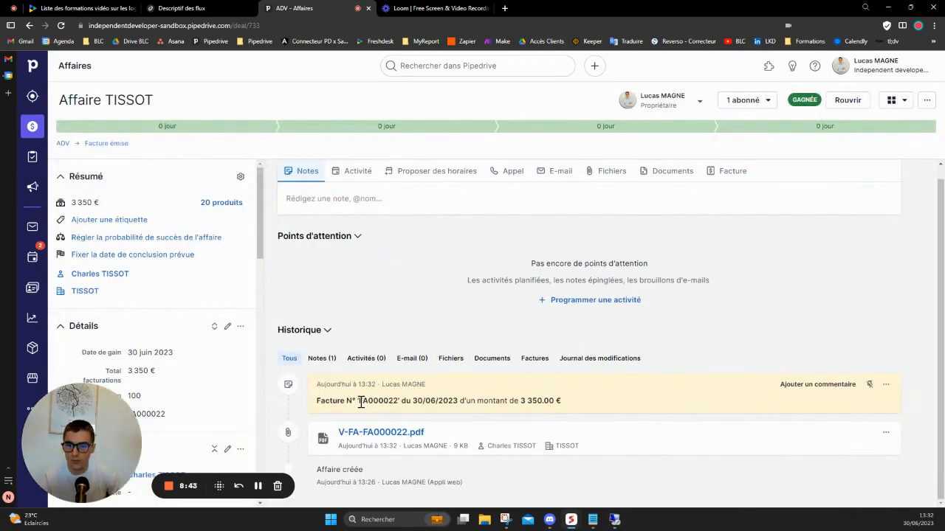
{"action": "left_click_drag", "start_coordinate": [359, 401], "coordinate": [446, 403]}
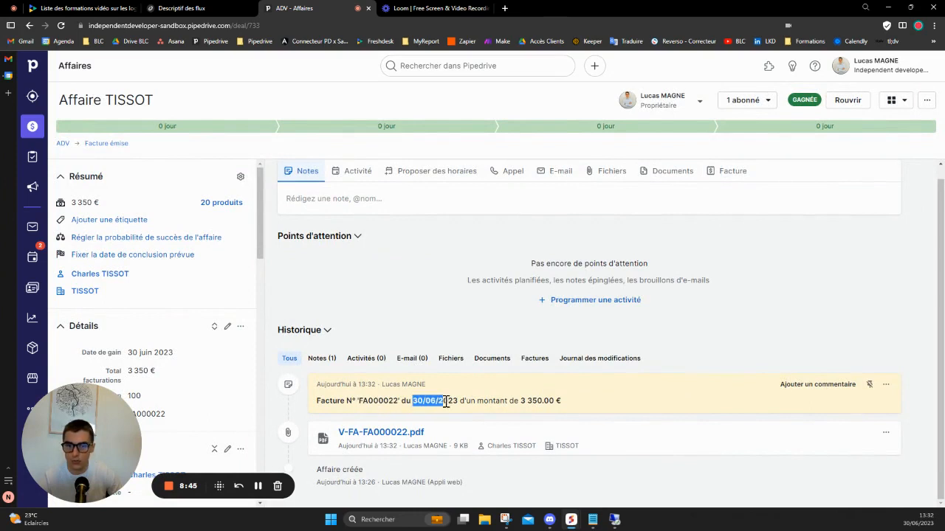
{"action": "left_click_drag", "start_coordinate": [520, 401], "coordinate": [566, 403]}
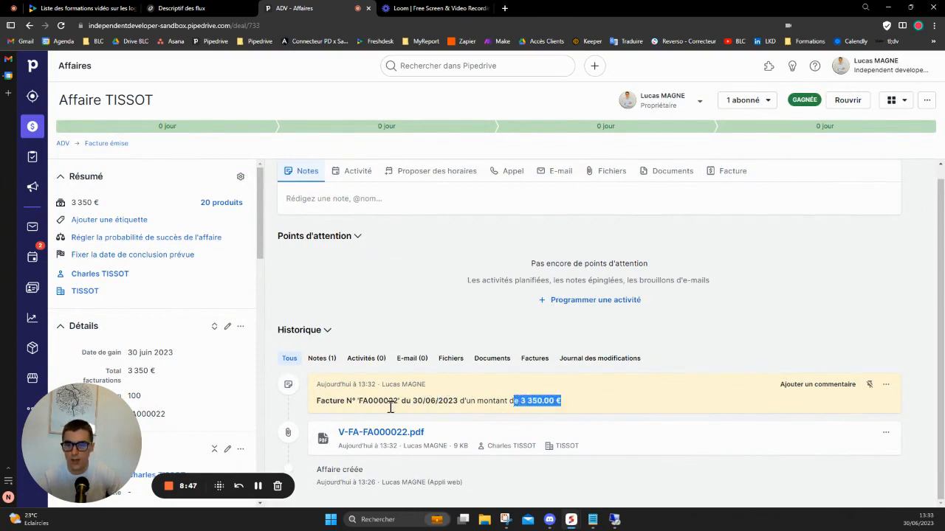
Step: Open the PDF document attached to the deal's history and look through its first pages
{"action": "left_click", "coordinate": [389, 437]}
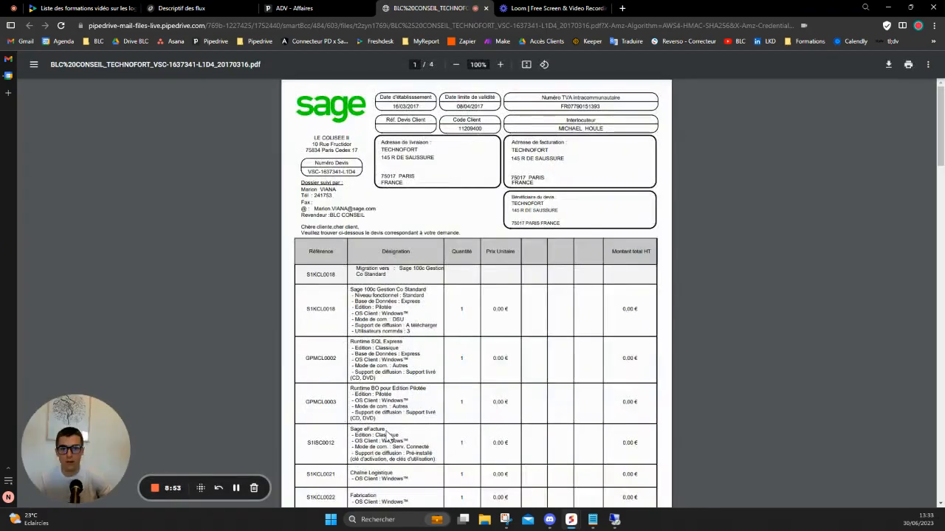
{"action": "scroll", "coordinate": [461, 375], "scroll_direction": "down", "scroll_amount": 8}
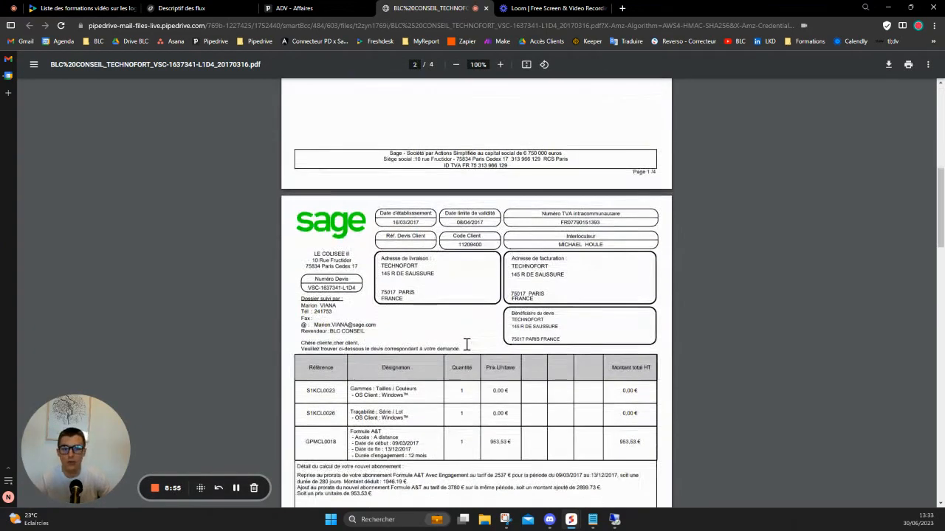
Step: Look through the remaining pages of the PDF down to the totals on page 4, and return to its first page
{"action": "scroll", "coordinate": [499, 347], "scroll_direction": "down", "scroll_amount": 5}
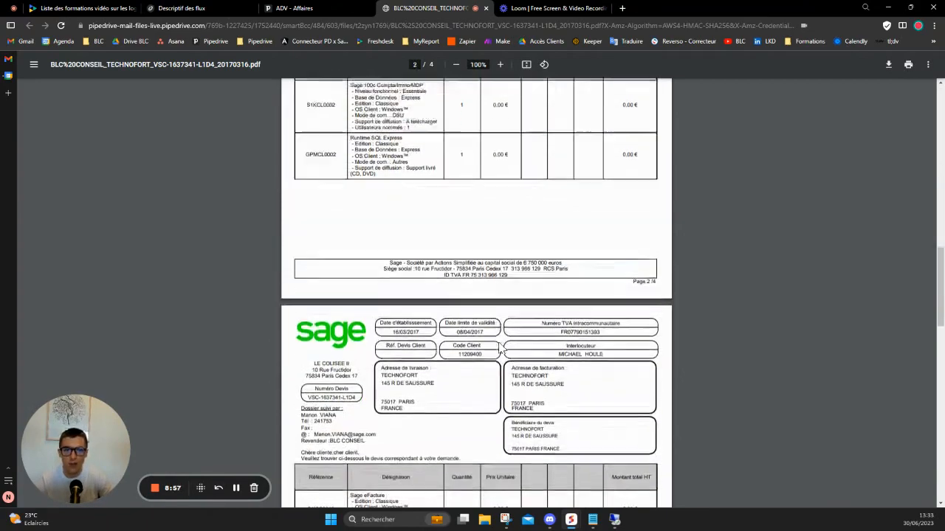
{"action": "scroll", "coordinate": [500, 347], "scroll_direction": "down", "scroll_amount": 13}
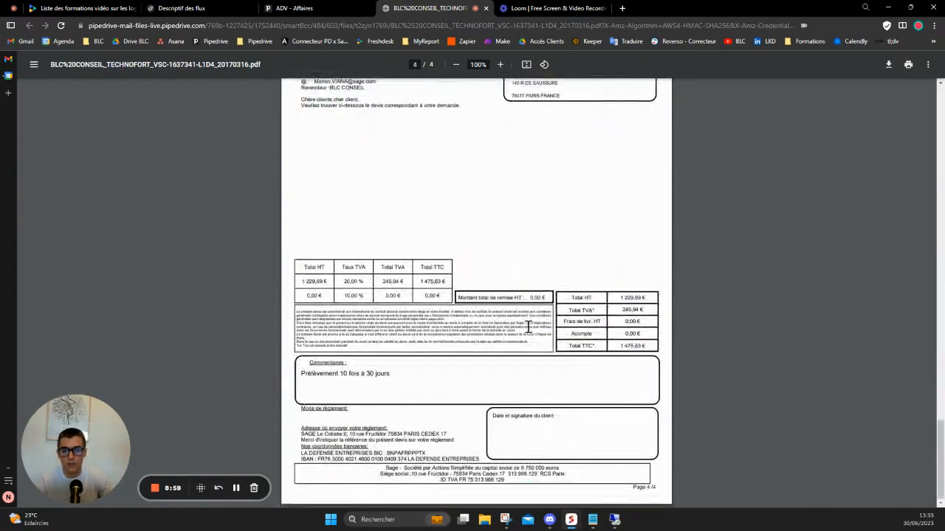
{"action": "scroll", "coordinate": [528, 327], "scroll_direction": "up", "scroll_amount": 15}
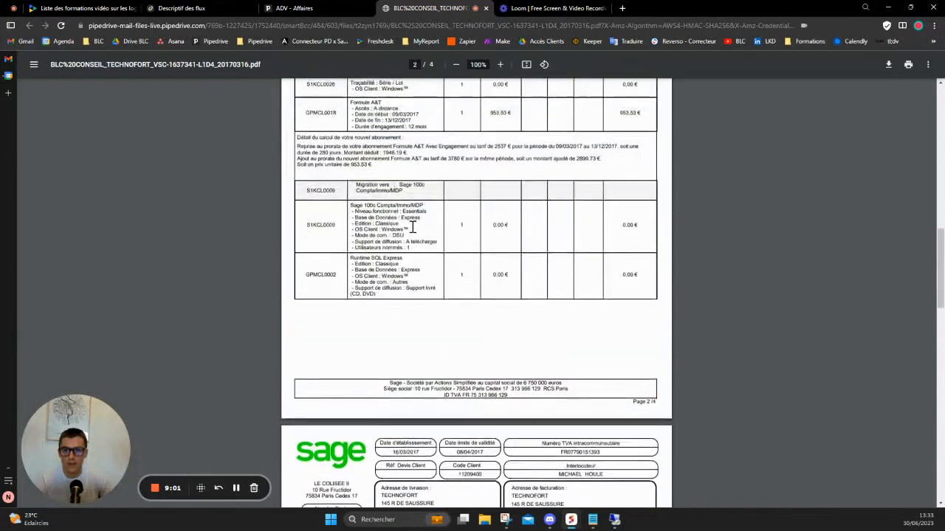
{"action": "scroll", "coordinate": [387, 152], "scroll_direction": "up", "scroll_amount": 6}
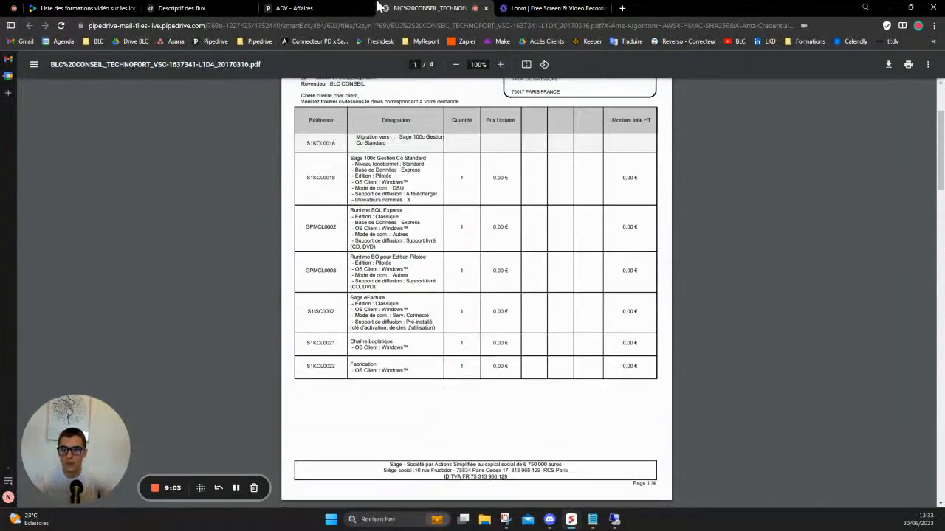
Step: Return to the TISSOT deal and check its Détails for invoicing and Sage document number, showing the empty payment fields too
{"action": "left_click", "coordinate": [350, 8]}
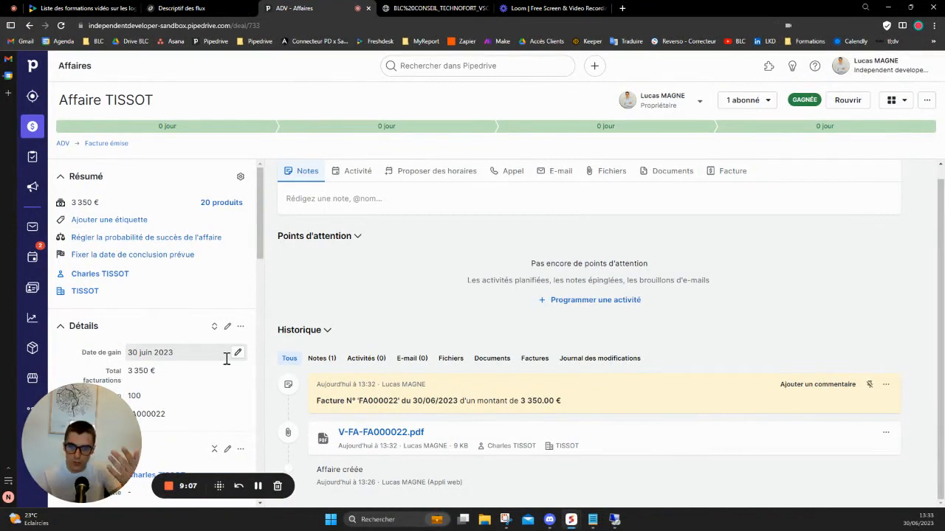
{"action": "scroll", "coordinate": [226, 359], "scroll_direction": "down", "scroll_amount": 2}
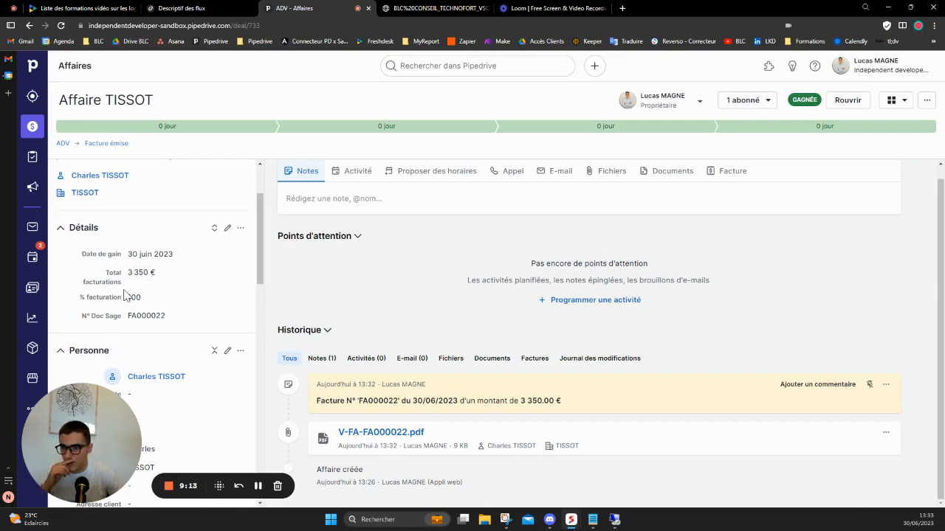
{"action": "double_click", "coordinate": [134, 318]}
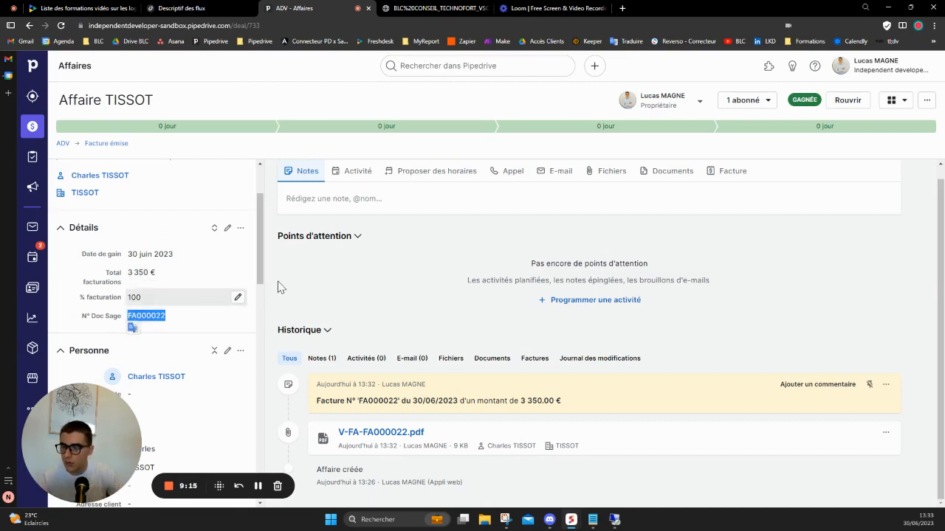
{"action": "left_click", "coordinate": [213, 228]}
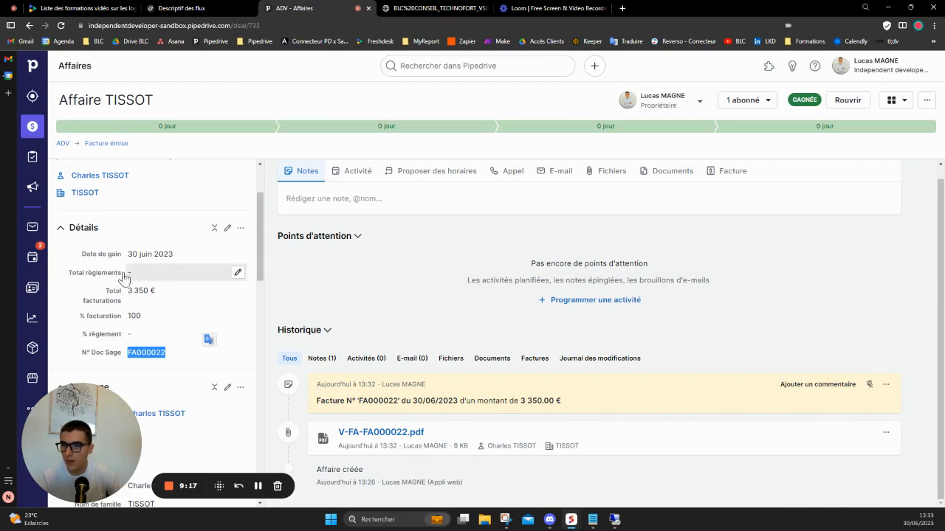
{"action": "left_click", "coordinate": [125, 332]}
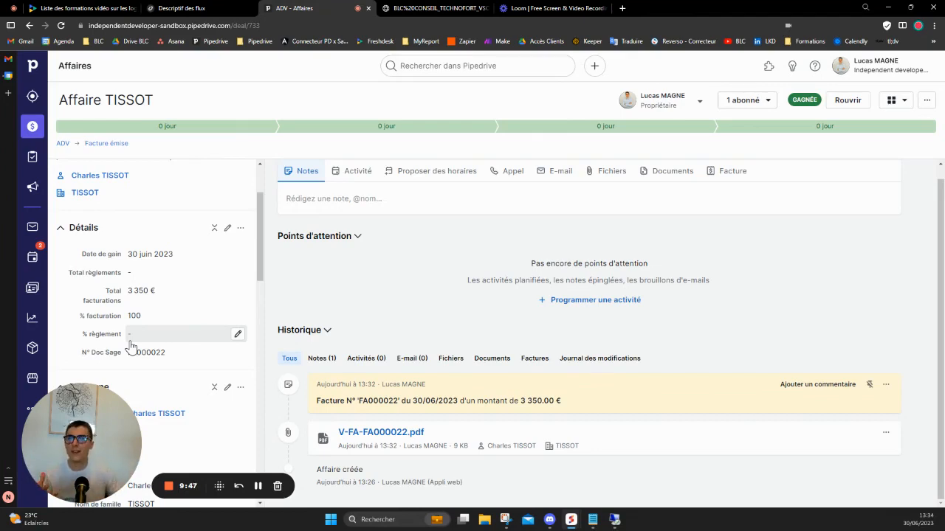
Step: Switch to the Descriptif des flux document in Slite and review the Création and Mise à jour flows
{"action": "left_click", "coordinate": [180, 8]}
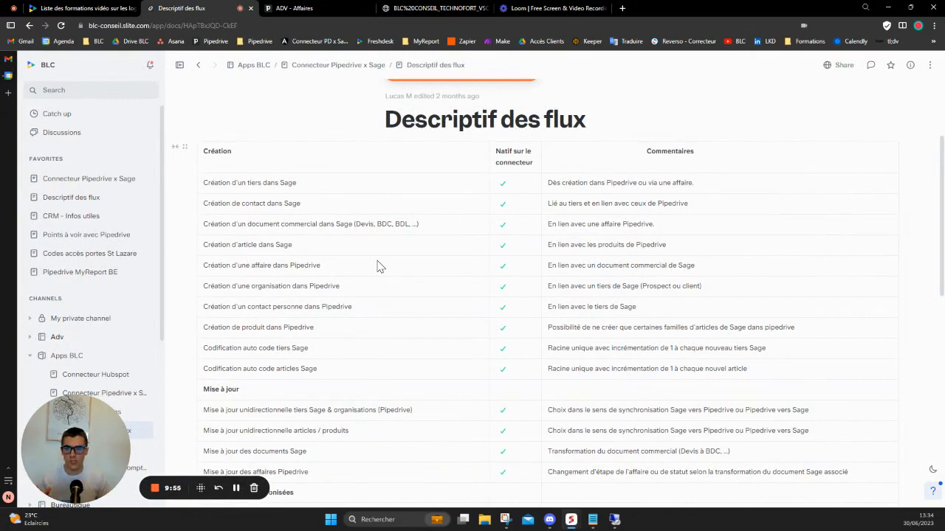
{"action": "scroll", "coordinate": [429, 295], "scroll_direction": "down", "scroll_amount": 3}
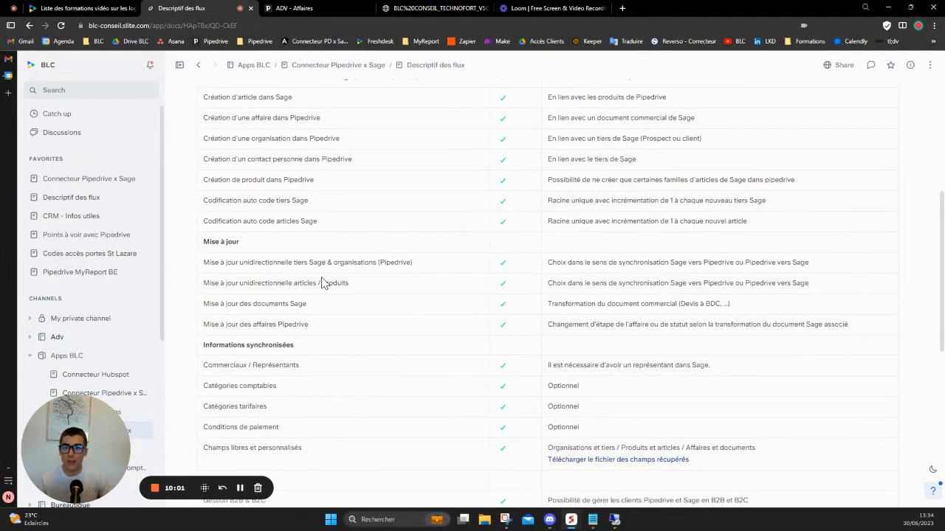
Step: Switch back to the TISSOT deal in Pipedrive and open its linked organisation's record at the Détails section
{"action": "left_click", "coordinate": [295, 8]}
{"action": "scroll", "coordinate": [182, 305], "scroll_direction": "down", "scroll_amount": 10}
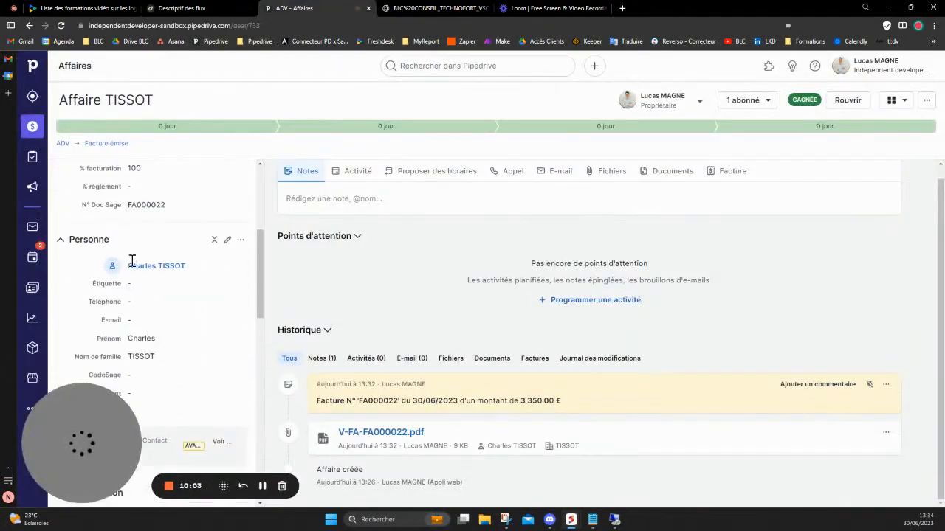
{"action": "left_click", "coordinate": [140, 321]}
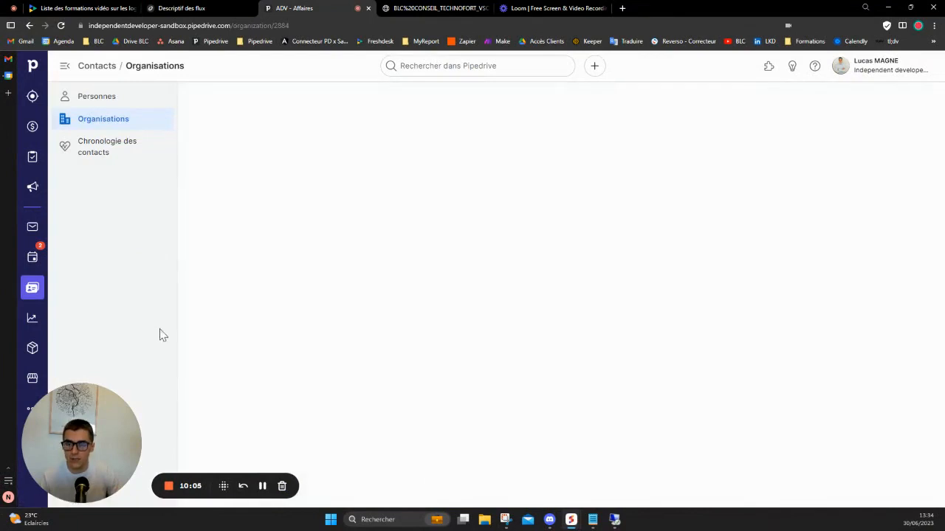
{"action": "scroll", "coordinate": [312, 346], "scroll_direction": "down", "scroll_amount": 3}
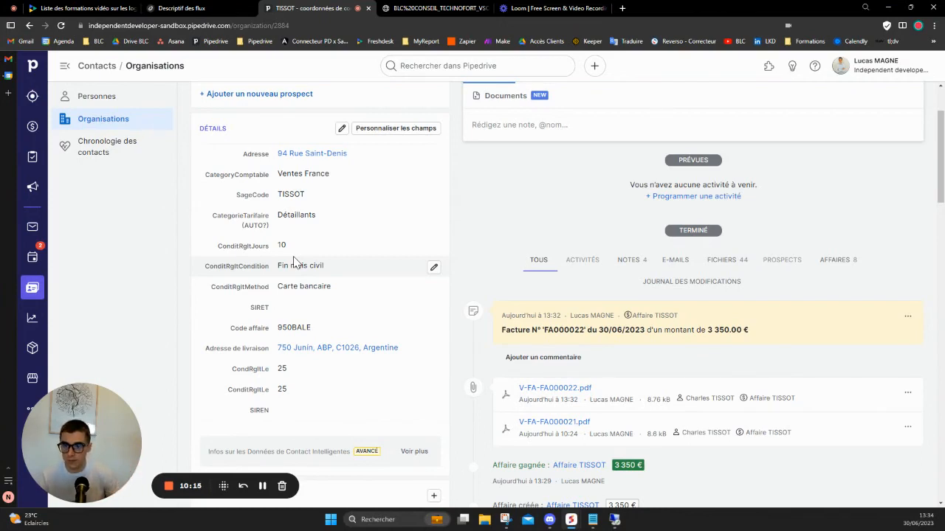
Step: Replace the TISSOT organisation's Adresse with the first suggested Paris street address and save it
{"action": "left_click", "coordinate": [433, 156]}
{"action": "triple_click", "coordinate": [367, 160]}
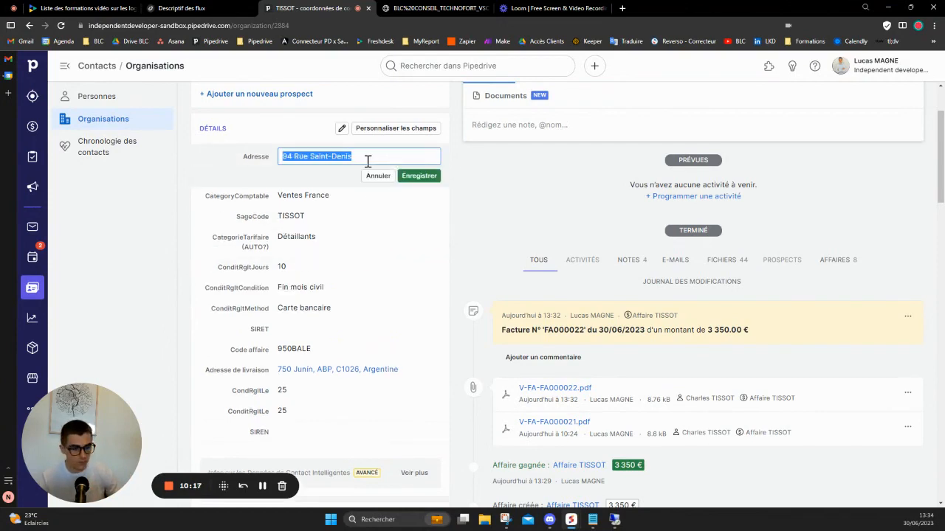
{"action": "type", "text": "94 ru"}
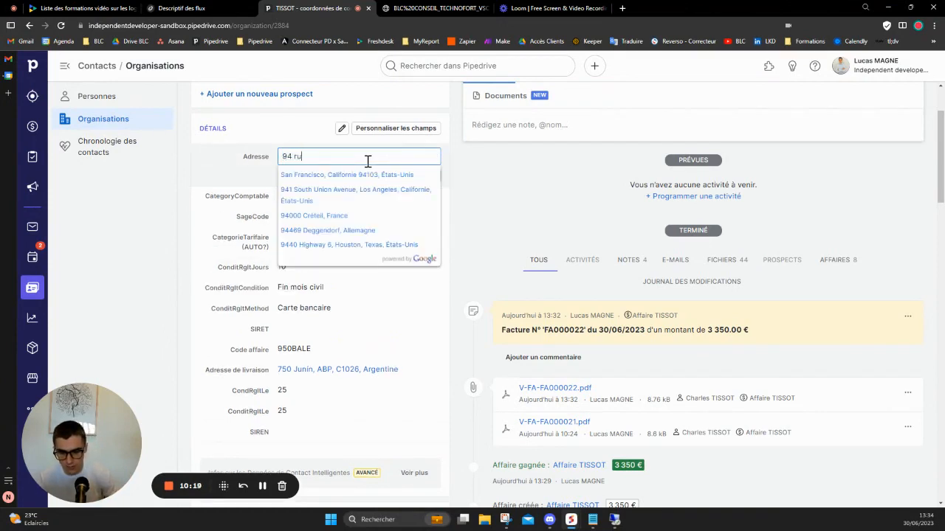
{"action": "type", "text": "e saint"}
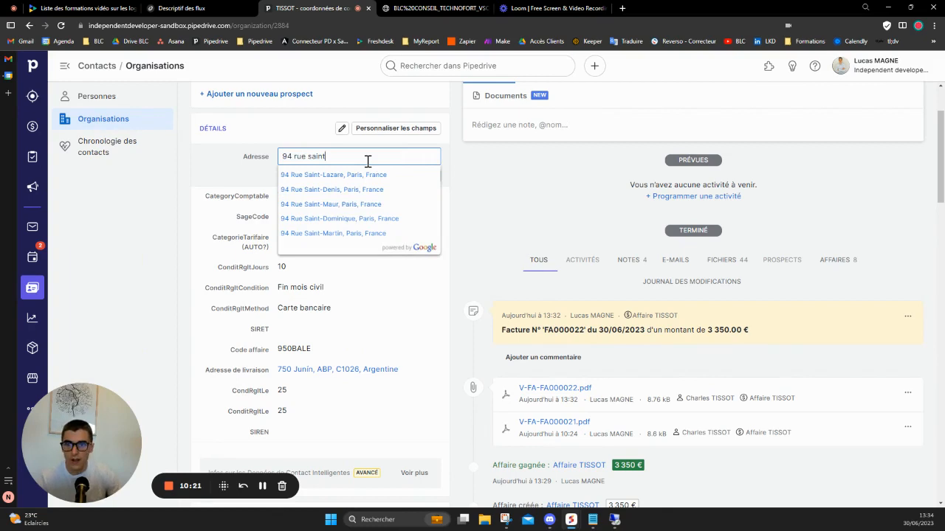
{"action": "left_click", "coordinate": [369, 175]}
{"action": "left_click", "coordinate": [425, 177]}
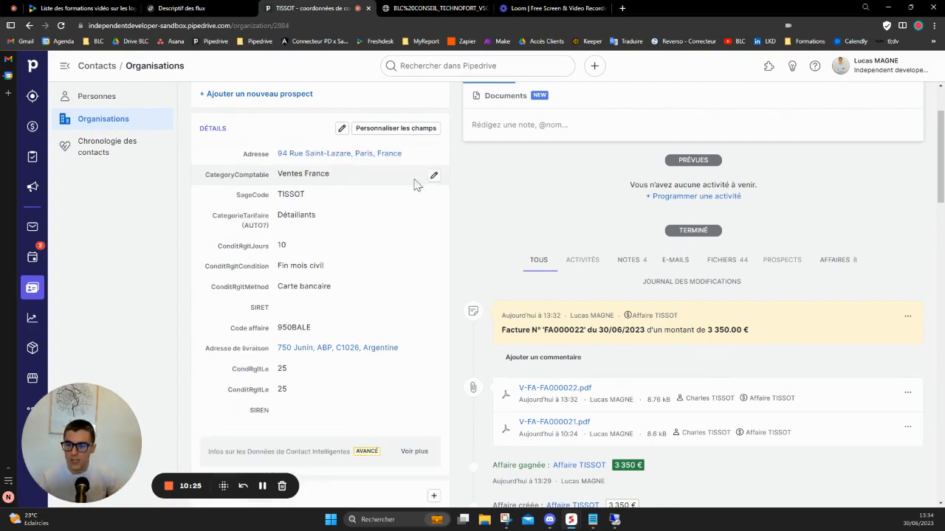
Step: Switch to Sage 100cloud, close the Documents des ventes list and open the Clients list
{"action": "key", "text": "alt+Tab"}
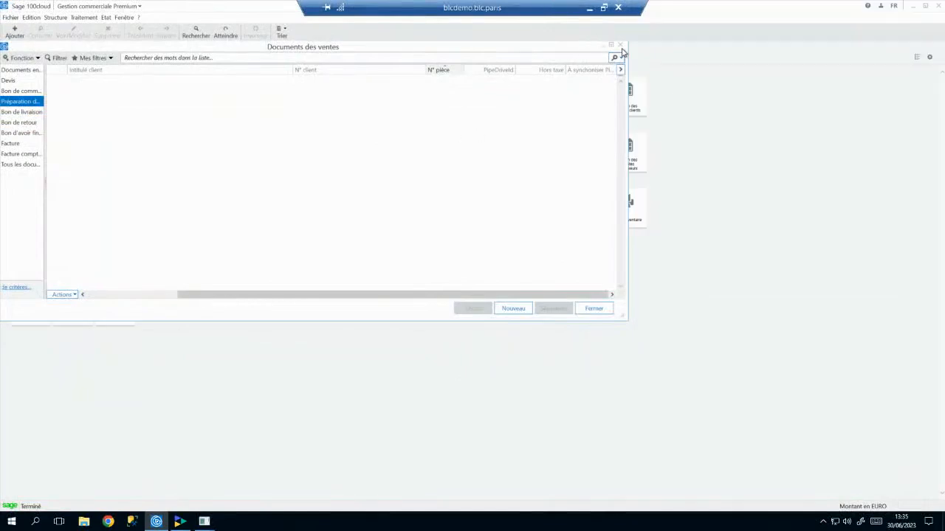
{"action": "left_click", "coordinate": [619, 45]}
{"action": "left_click", "coordinate": [500, 100]}
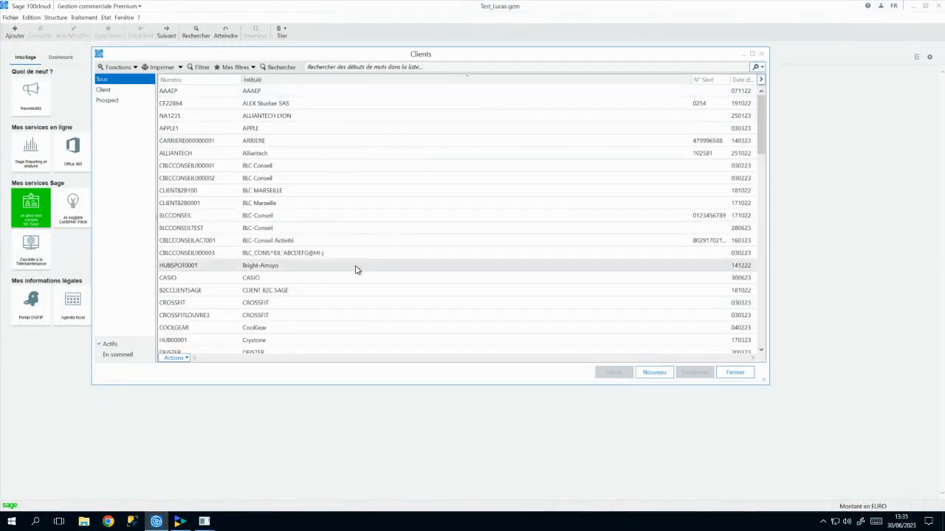
Step: Open the TISSOT client record and check the address fields under Coordonnées, from Adresse to Région
{"action": "scroll", "coordinate": [352, 279], "scroll_direction": "down", "scroll_amount": 10}
{"action": "scroll", "coordinate": [335, 287], "scroll_direction": "down", "scroll_amount": 10}
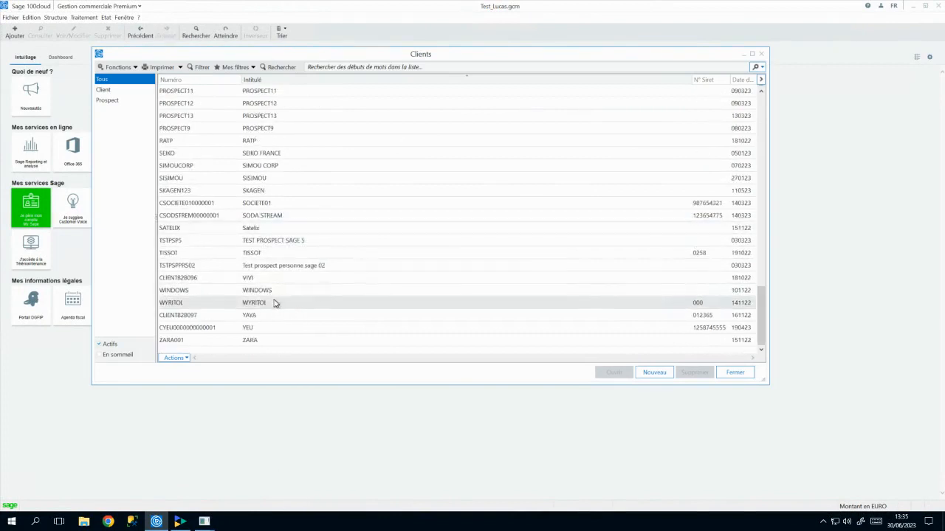
{"action": "double_click", "coordinate": [296, 252]}
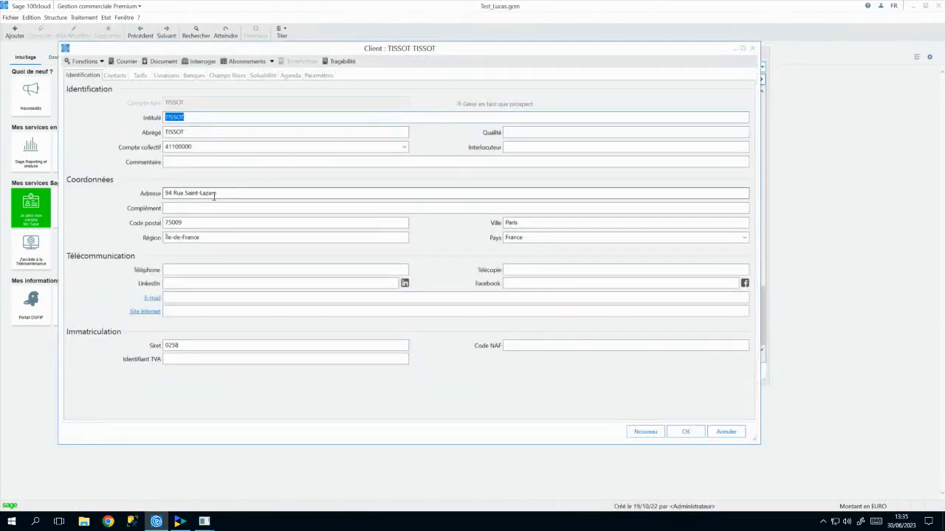
{"action": "left_click_drag", "start_coordinate": [233, 193], "coordinate": [171, 237]}
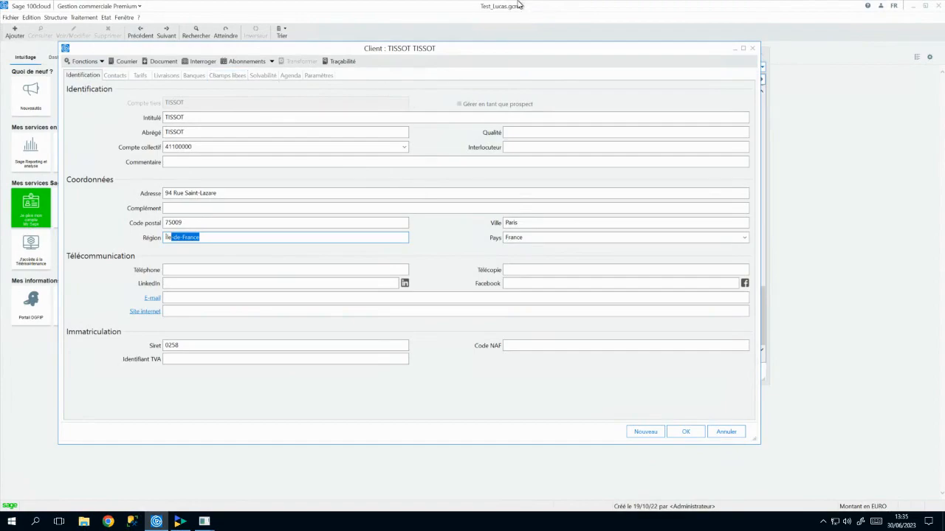
Step: Leave Sage, return to Descriptif des flux in Slite and review the Mise à jour, Informations synchronisées and Features de ouf sections
{"action": "left_click", "coordinate": [588, 8]}
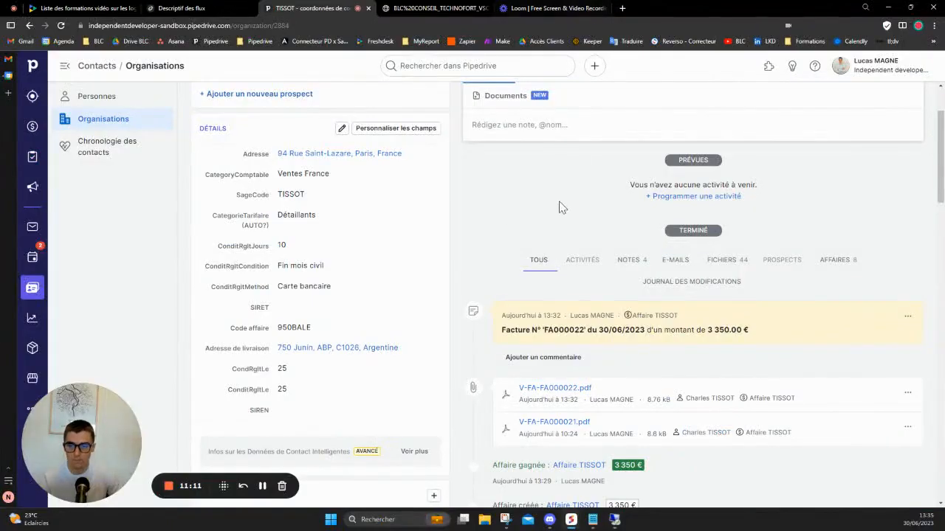
{"action": "left_click", "coordinate": [181, 8]}
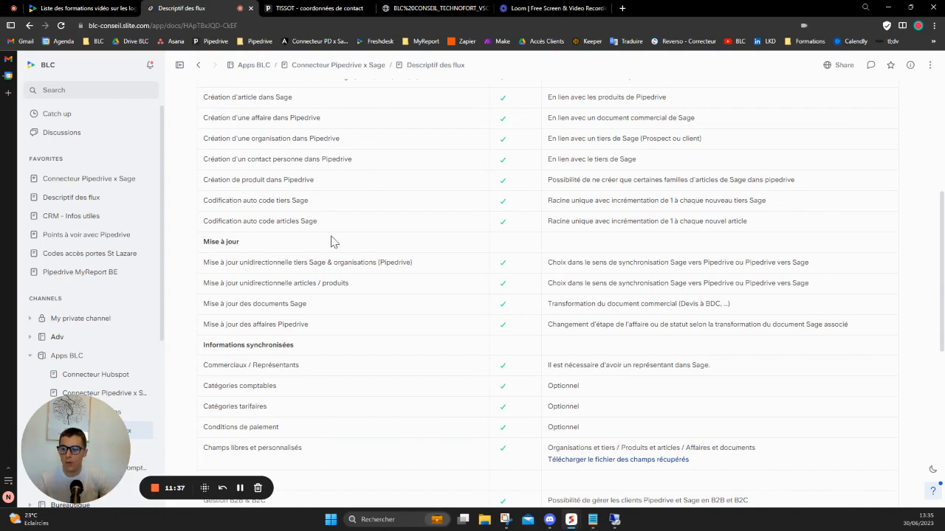
{"action": "scroll", "coordinate": [350, 278], "scroll_direction": "down", "scroll_amount": 1}
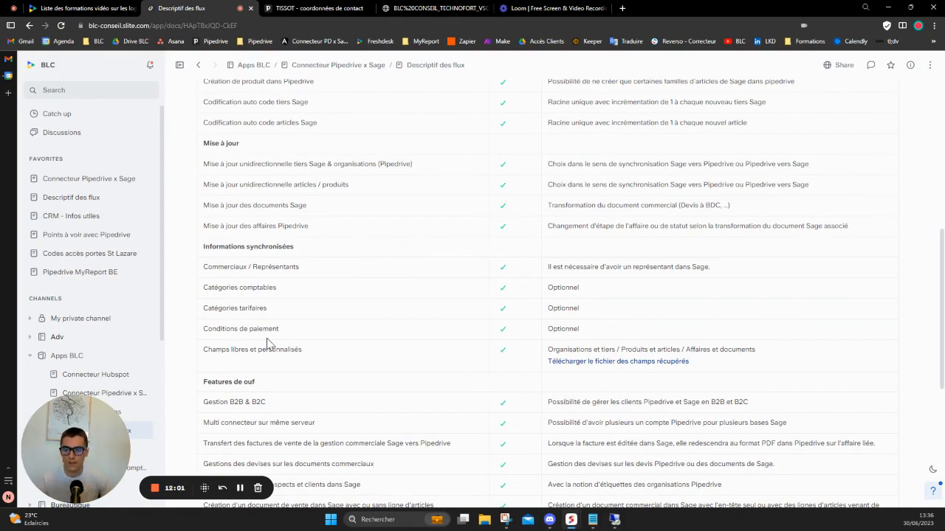
{"action": "scroll", "coordinate": [267, 344], "scroll_direction": "down", "scroll_amount": 3}
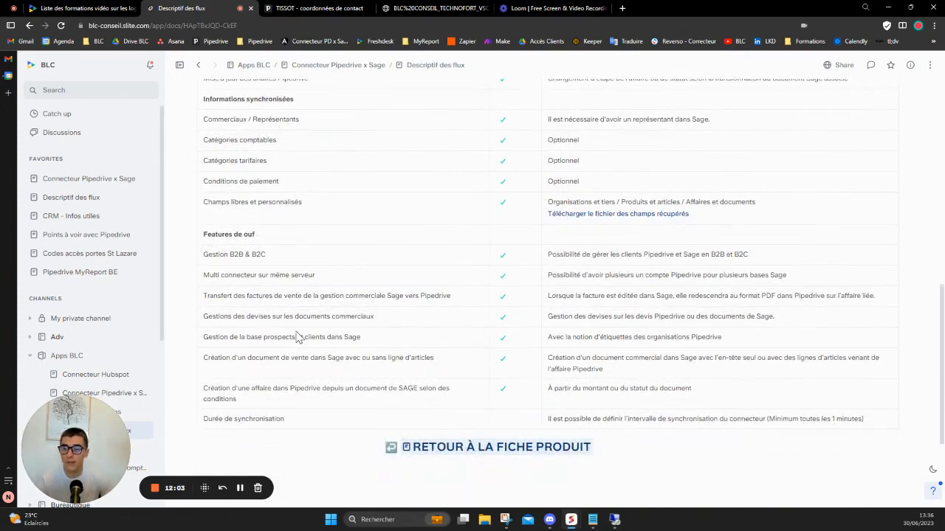